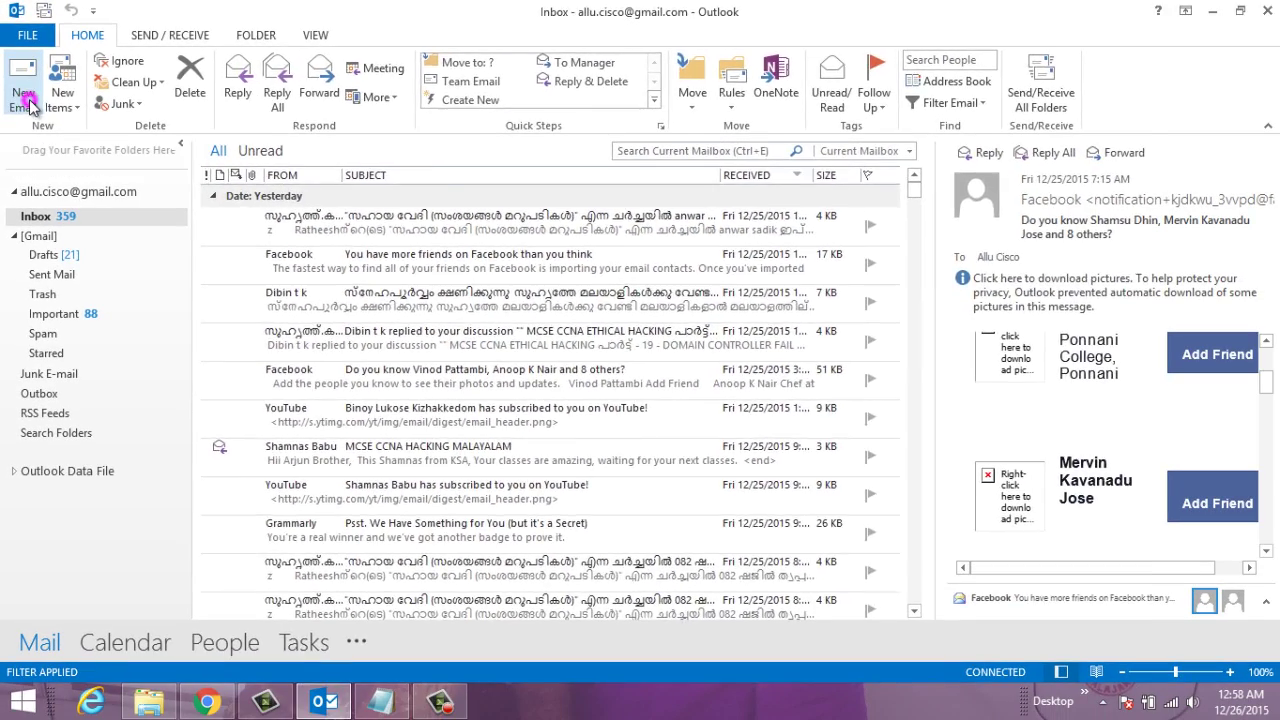
# Step: Open a new blank email message and place the cursor in its To field
pyautogui.click(28, 130)
pyautogui.moveTo(569, 40); pyautogui.dragTo(549, 44)
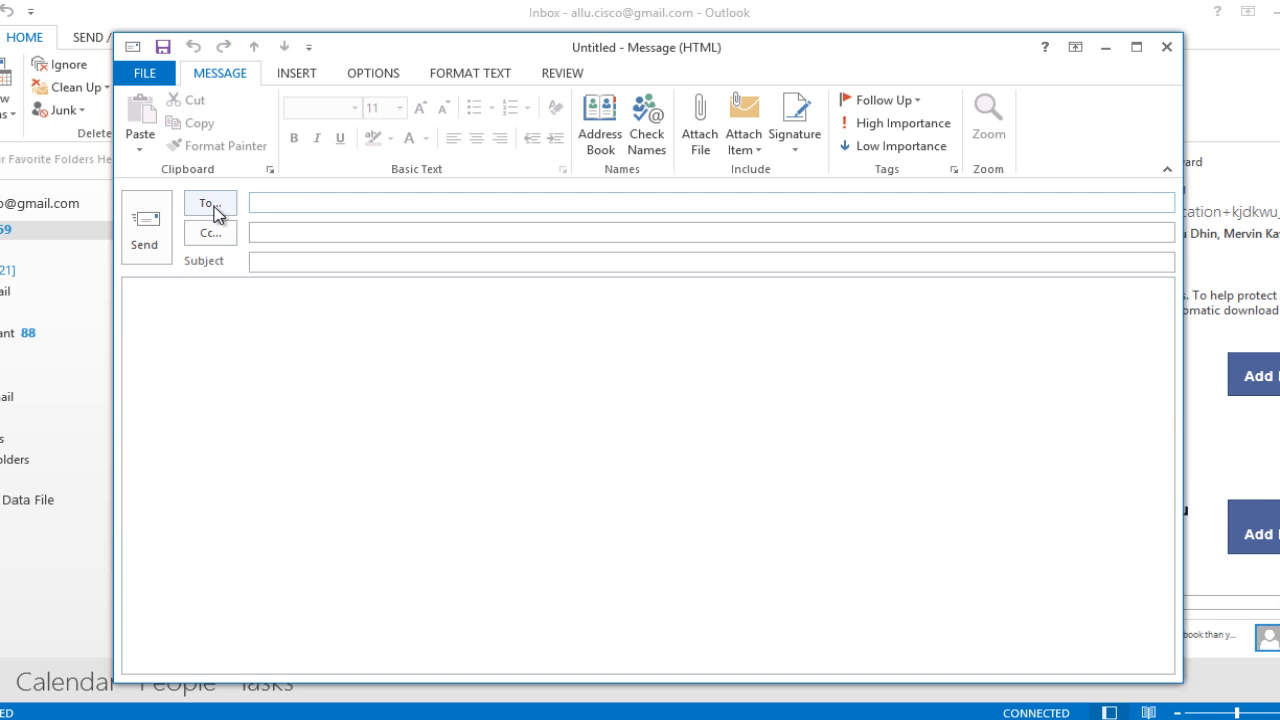
pyautogui.click(288, 204)
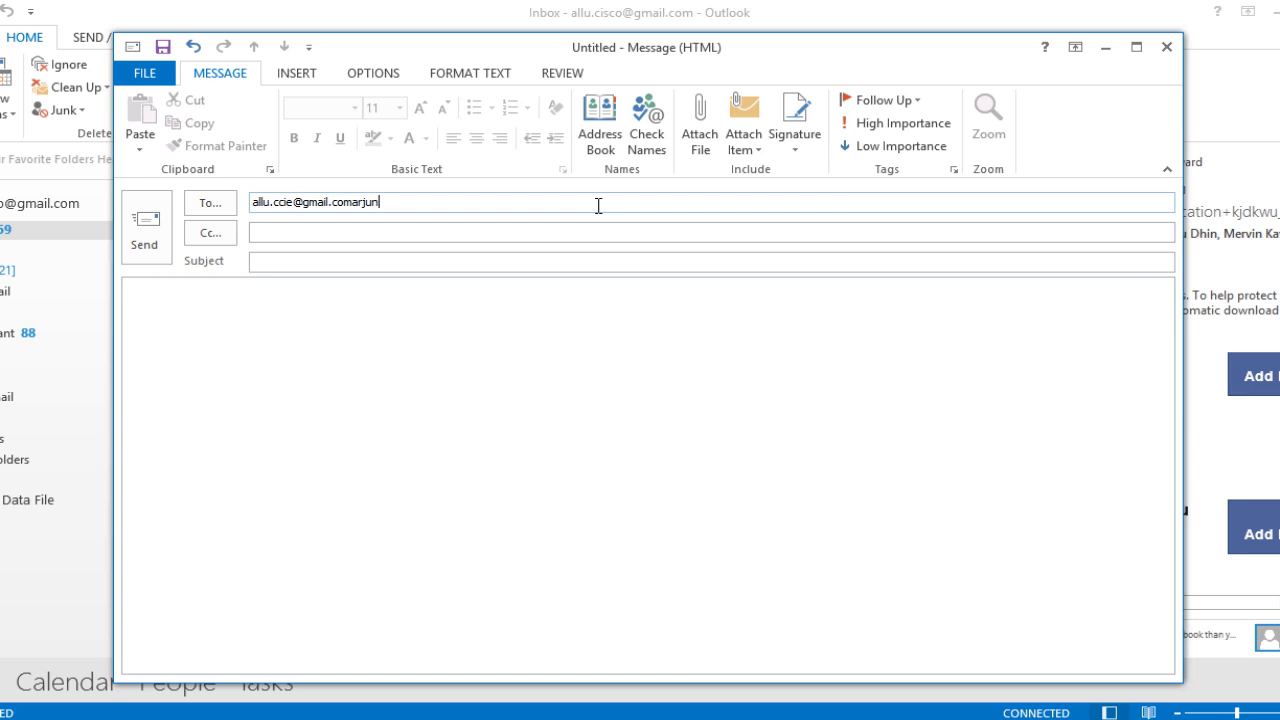
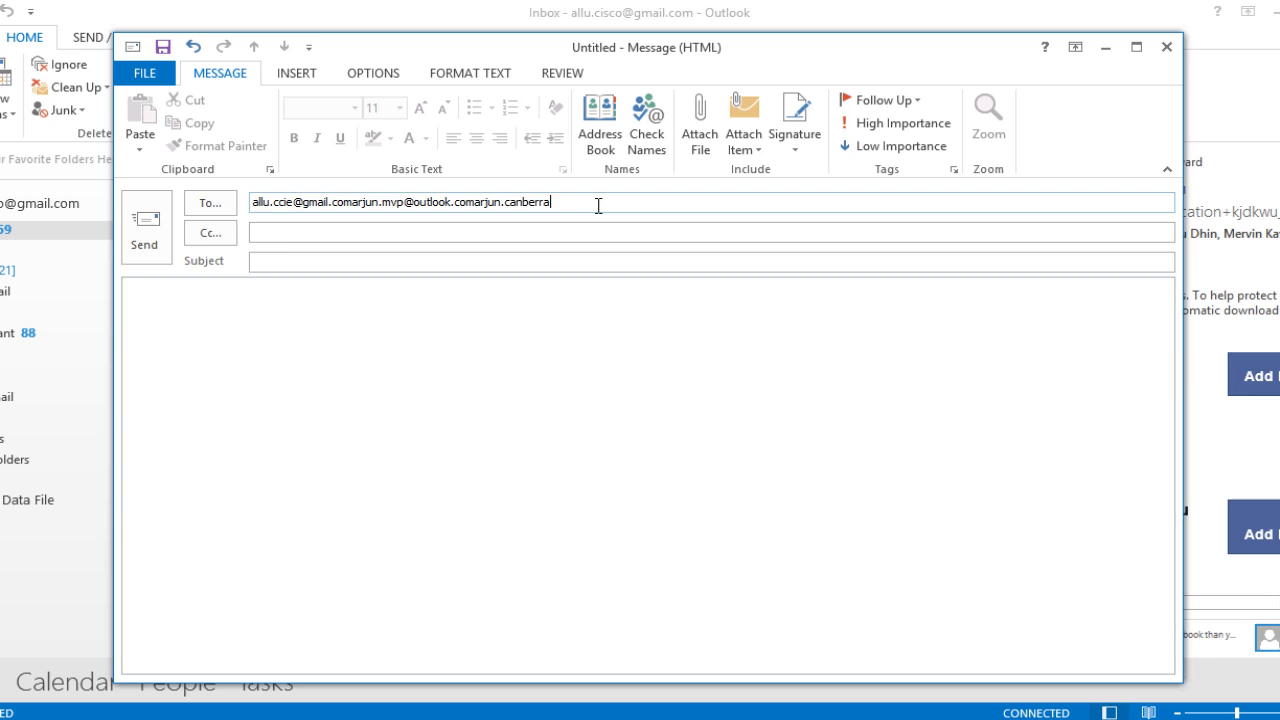
# Step: Enter the Gmail, Outlook.com and Yahoo recipient addresses on the To line and let them resolve
pyautogui.click(575, 323)
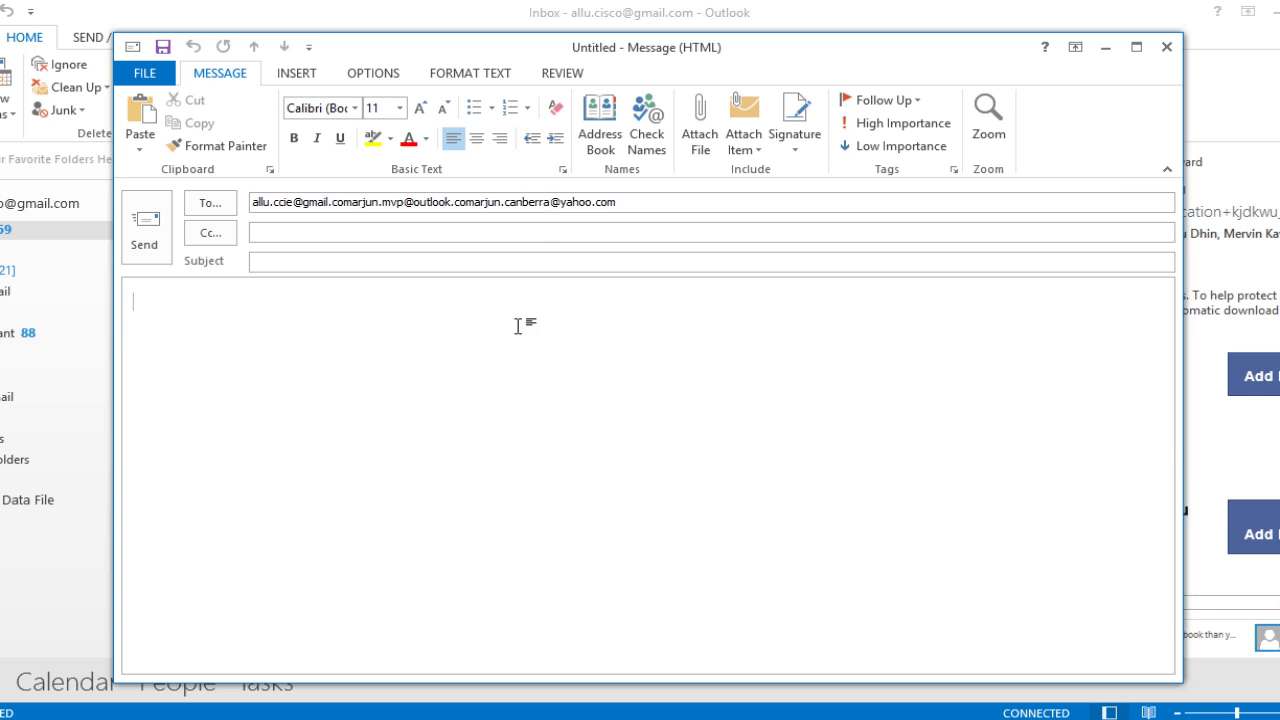
pyautogui.click(216, 338)
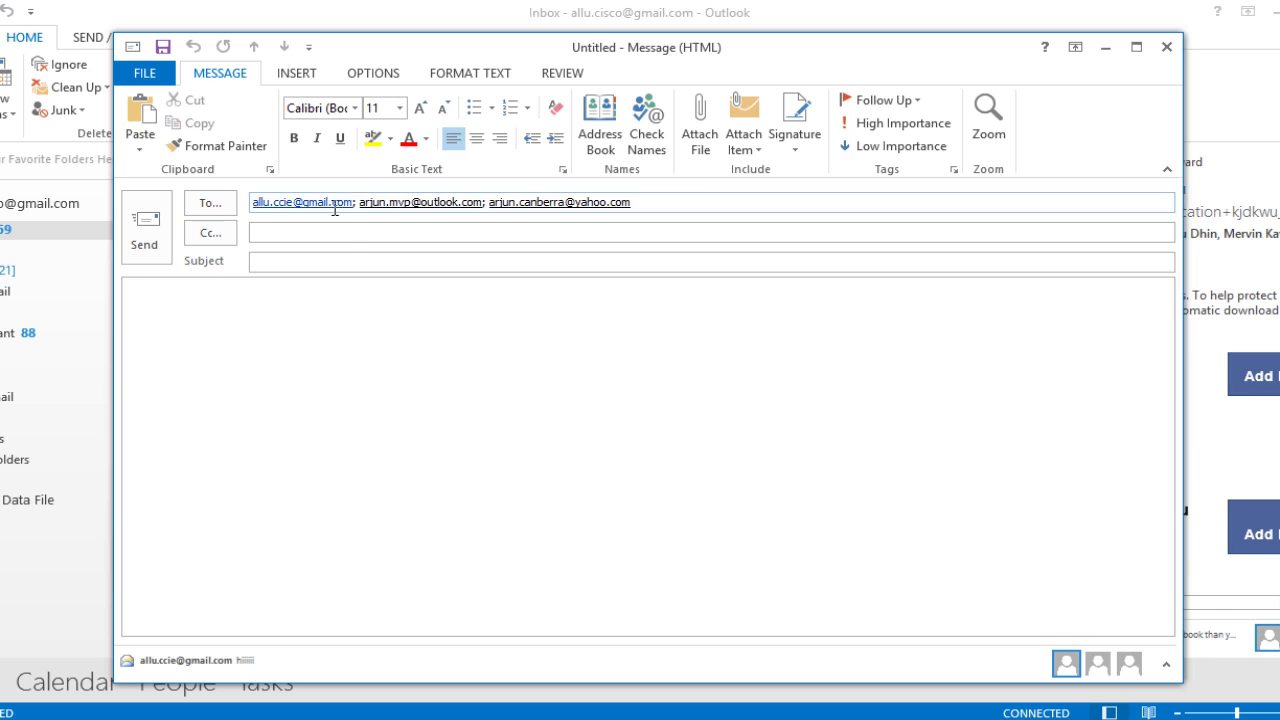
pyautogui.click(212, 203)
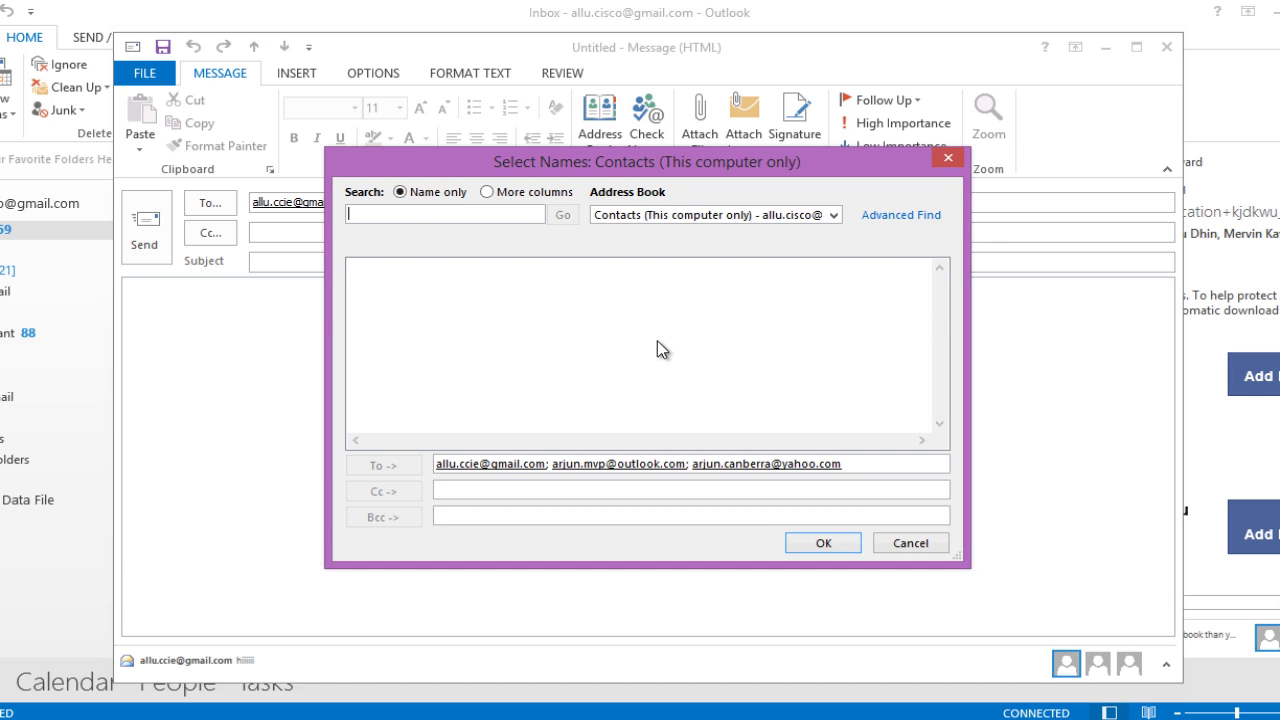
pyautogui.click(835, 540)
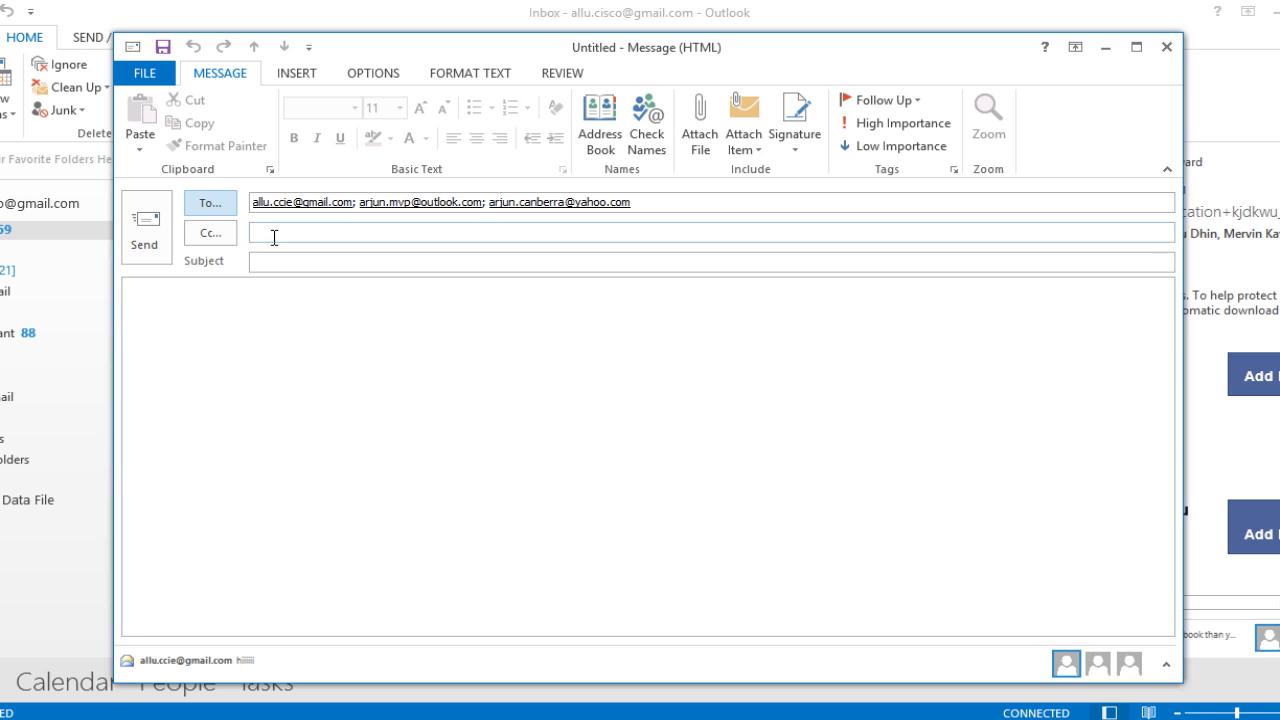
# Step: Move the Yahoo and Outlook.com addresses from the To line into Cc, leaving Gmail in To
pyautogui.click(254, 236)
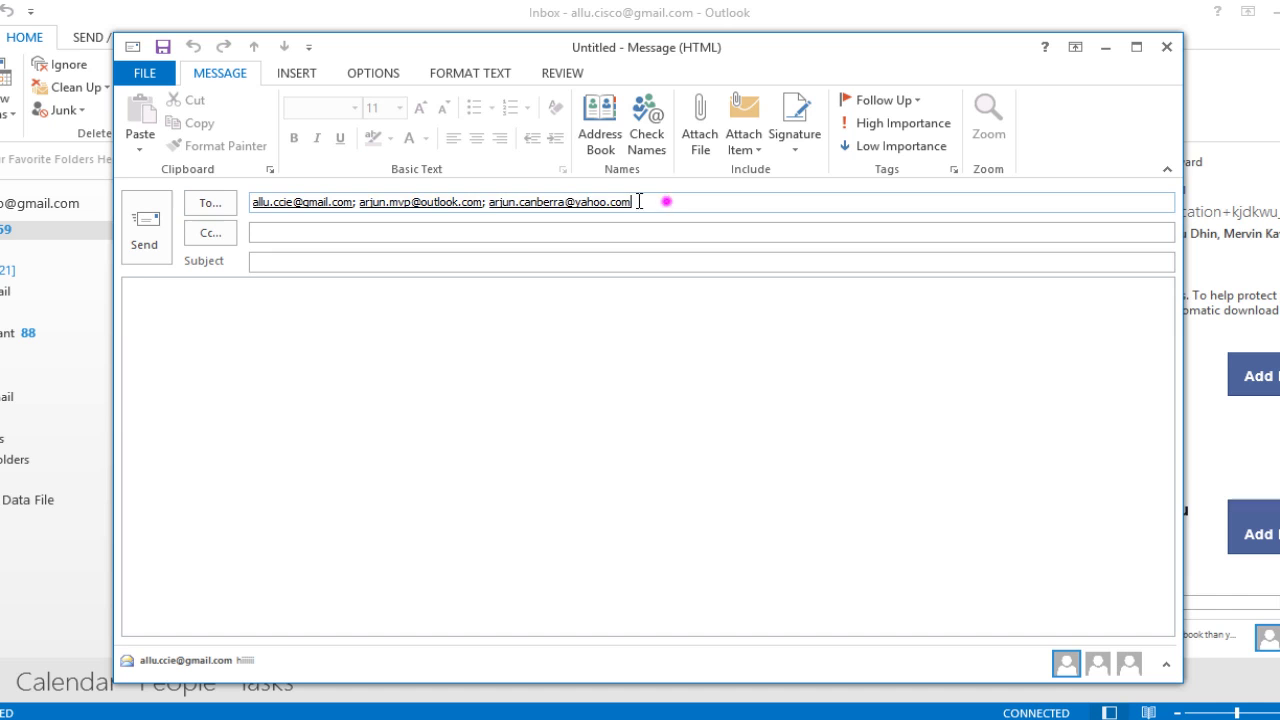
pyautogui.moveTo(666, 202); pyautogui.dragTo(424, 205)
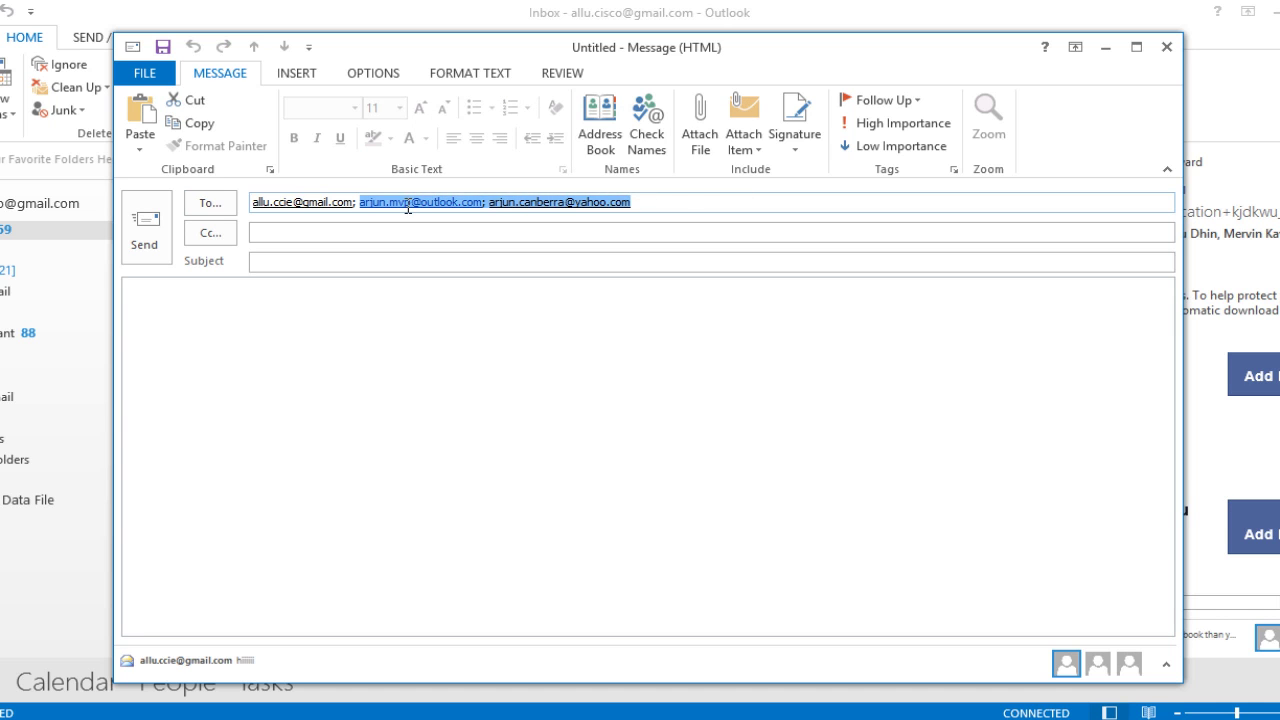
pyautogui.press('Delete')
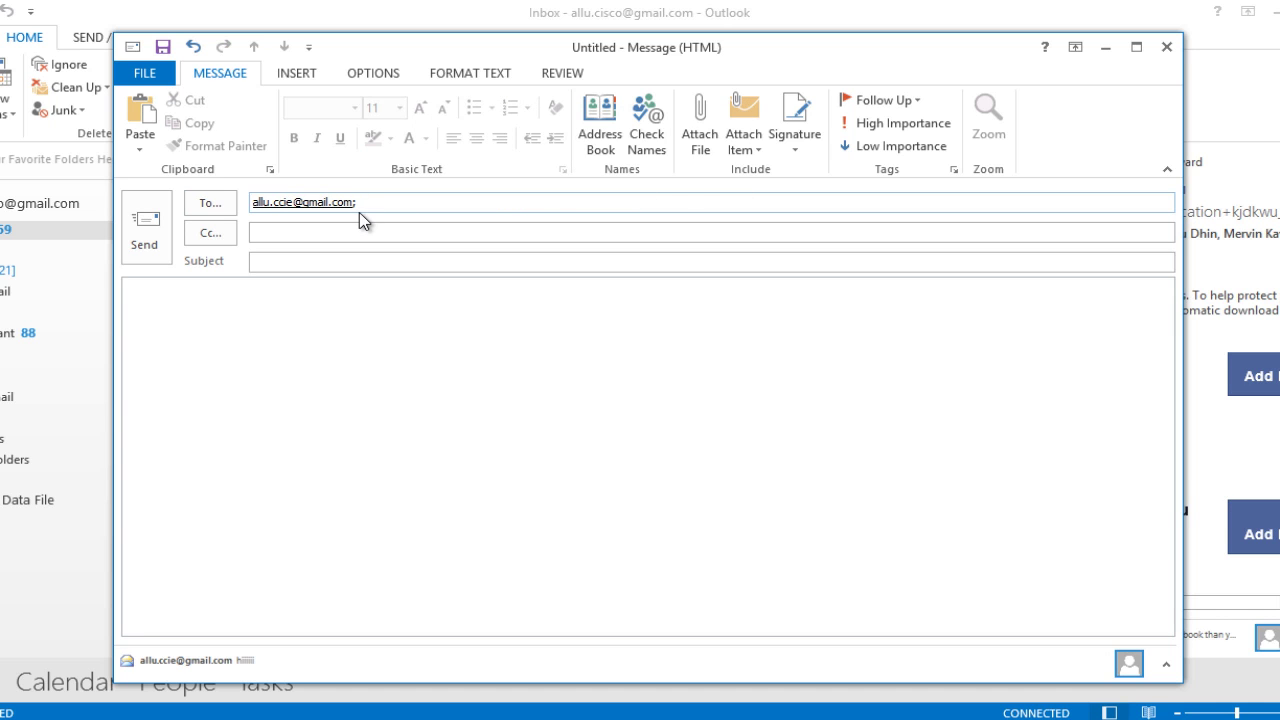
pyautogui.click(276, 234)
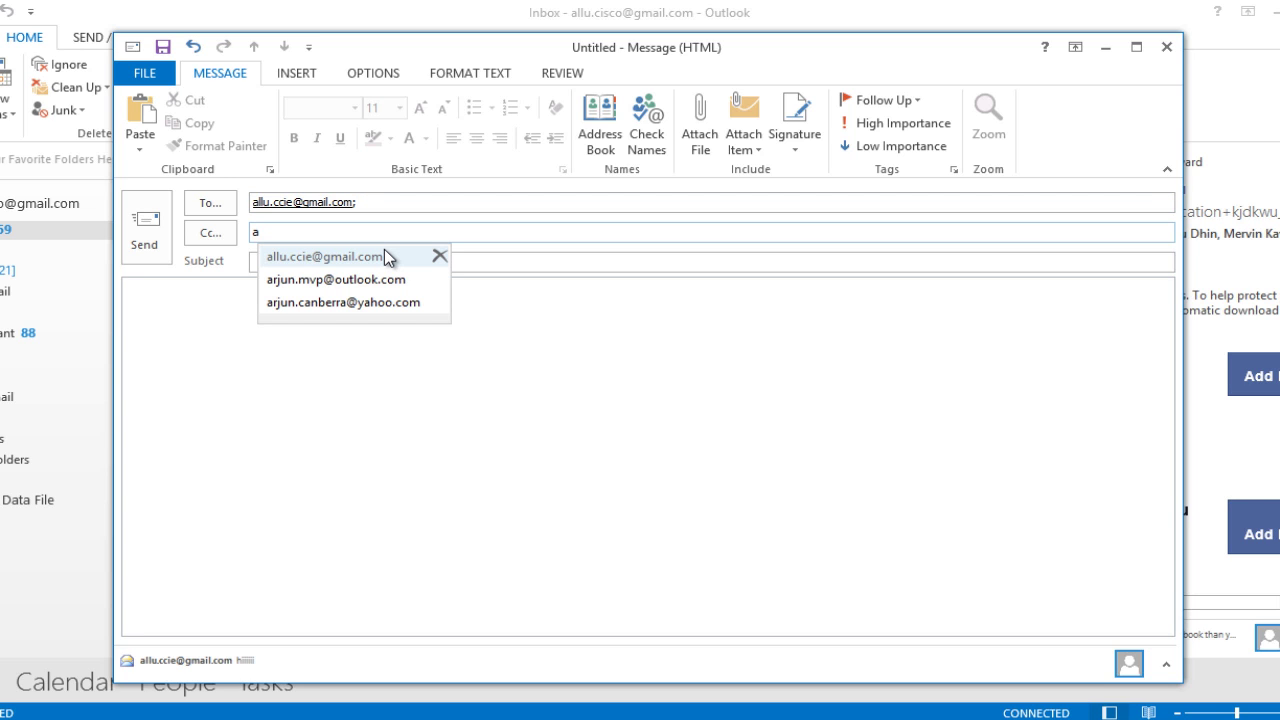
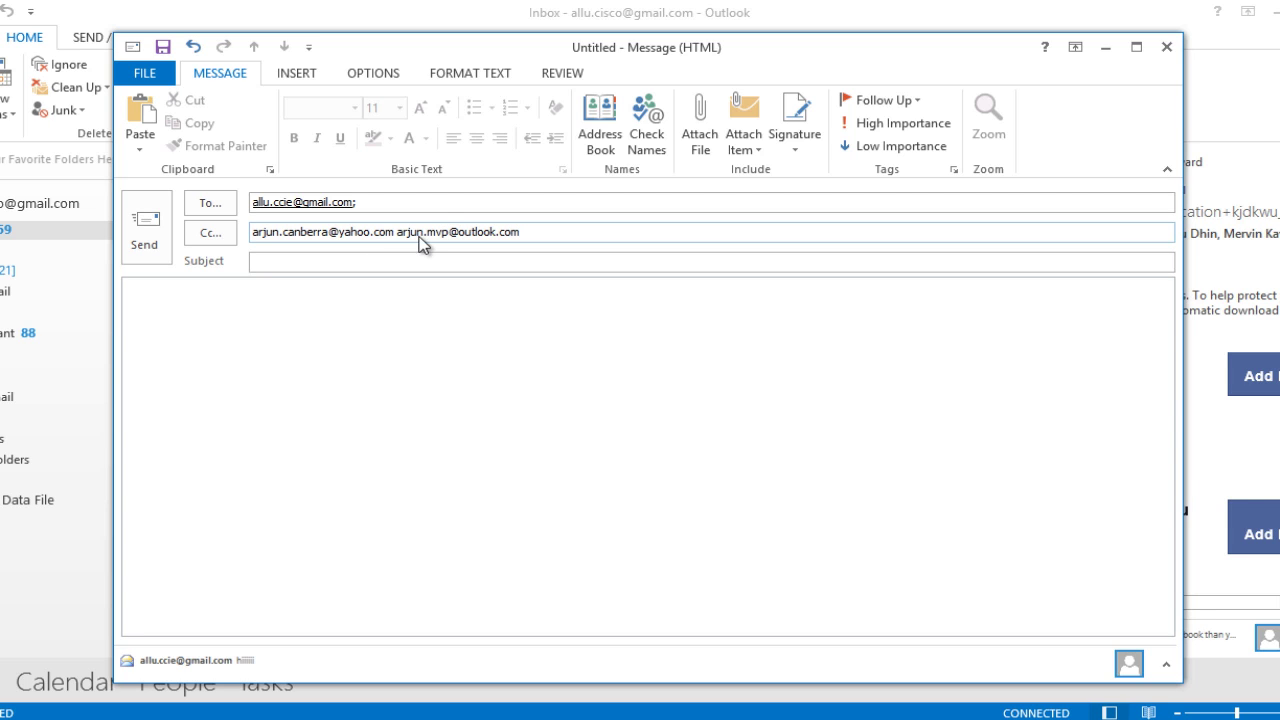
pyautogui.click(367, 263)
pyautogui.moveTo(350, 204)
# Step: Add subject 'SALARY INCREMENT LETTER', attach SALARY INCREMENT REQUEST LETTER.txt and write the letter body
pyautogui.click(280, 262)
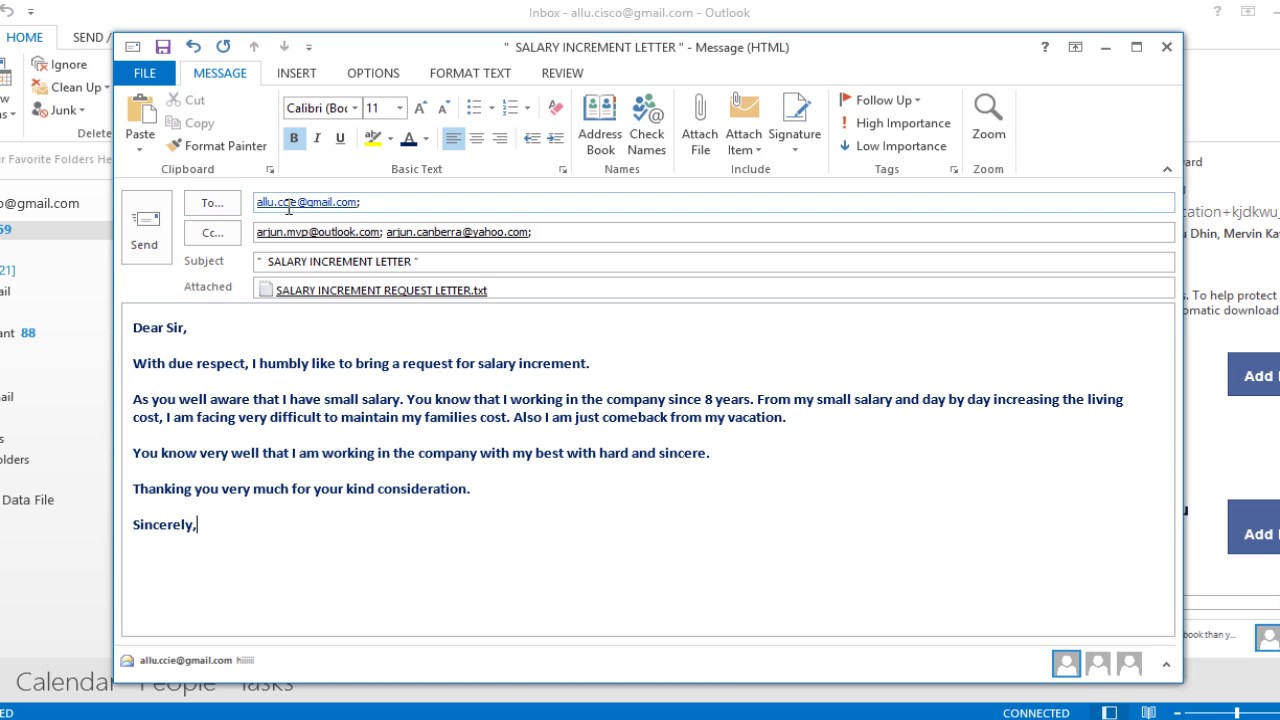
pyautogui.moveTo(301, 211)
# Step: Send the letter and open its copy in Sent Mail to check To and Cc recipients
pyautogui.click(152, 245)
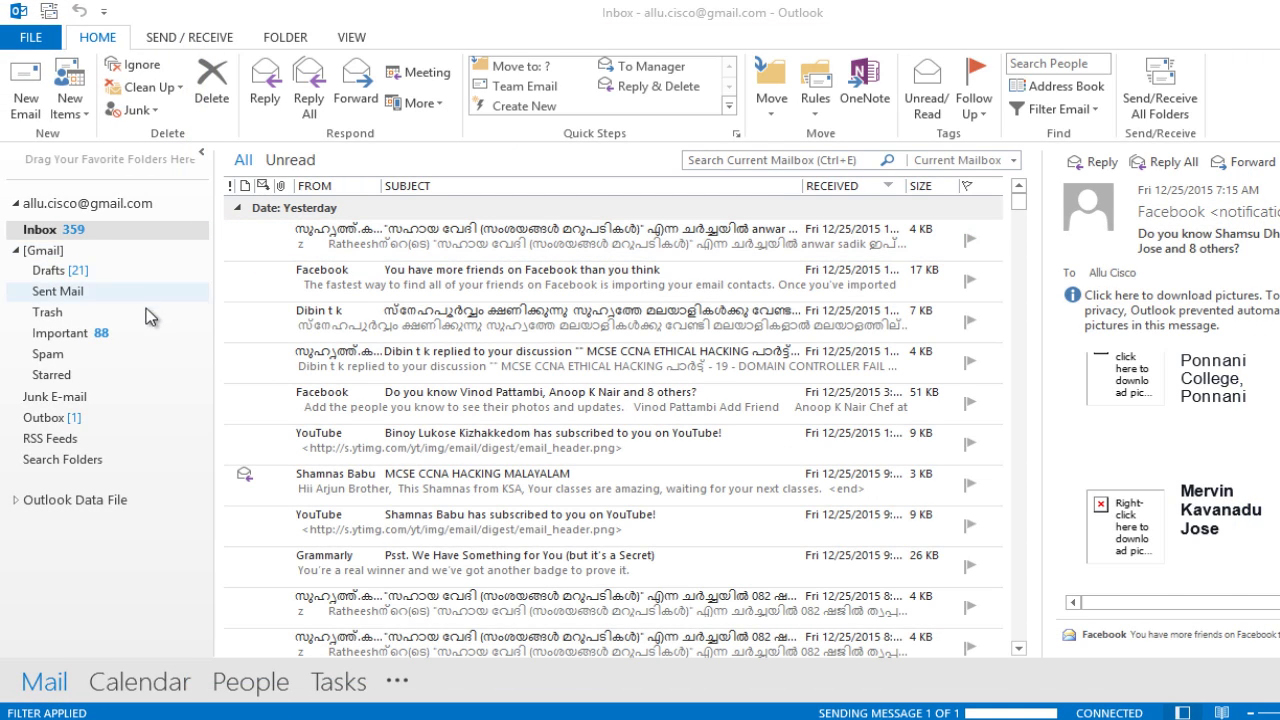
pyautogui.click(54, 294)
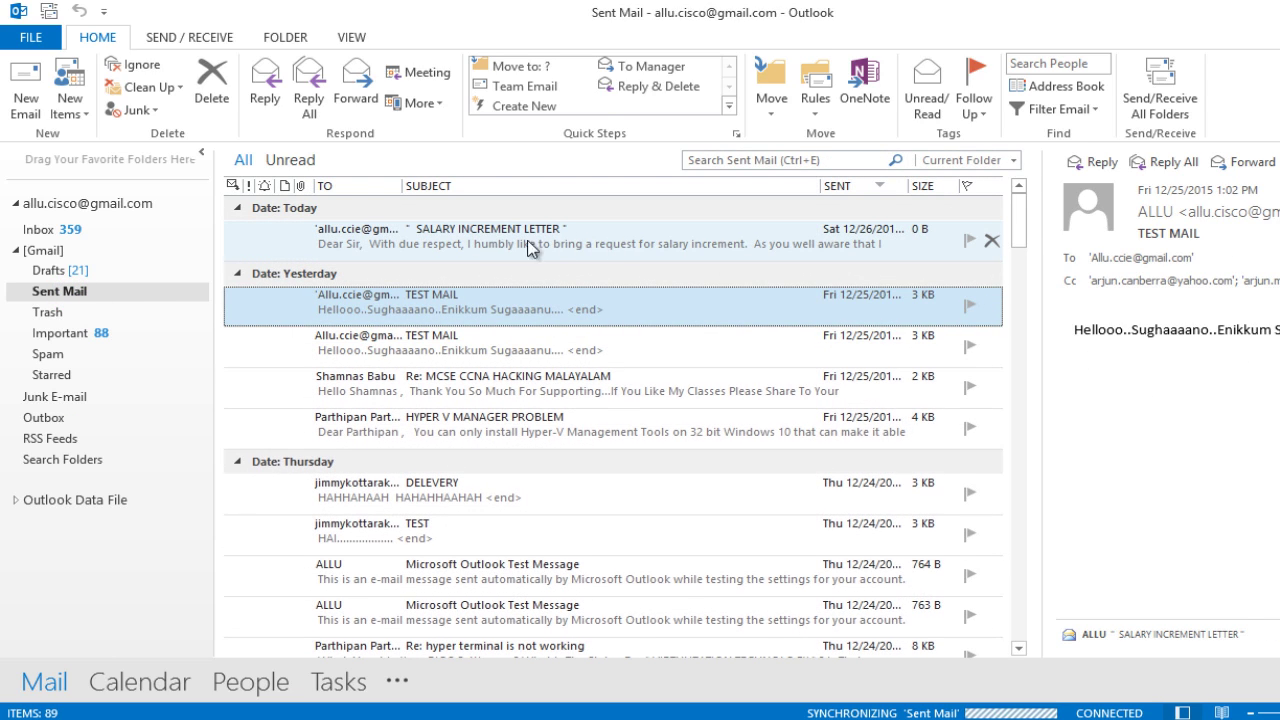
pyautogui.doubleClick(525, 241)
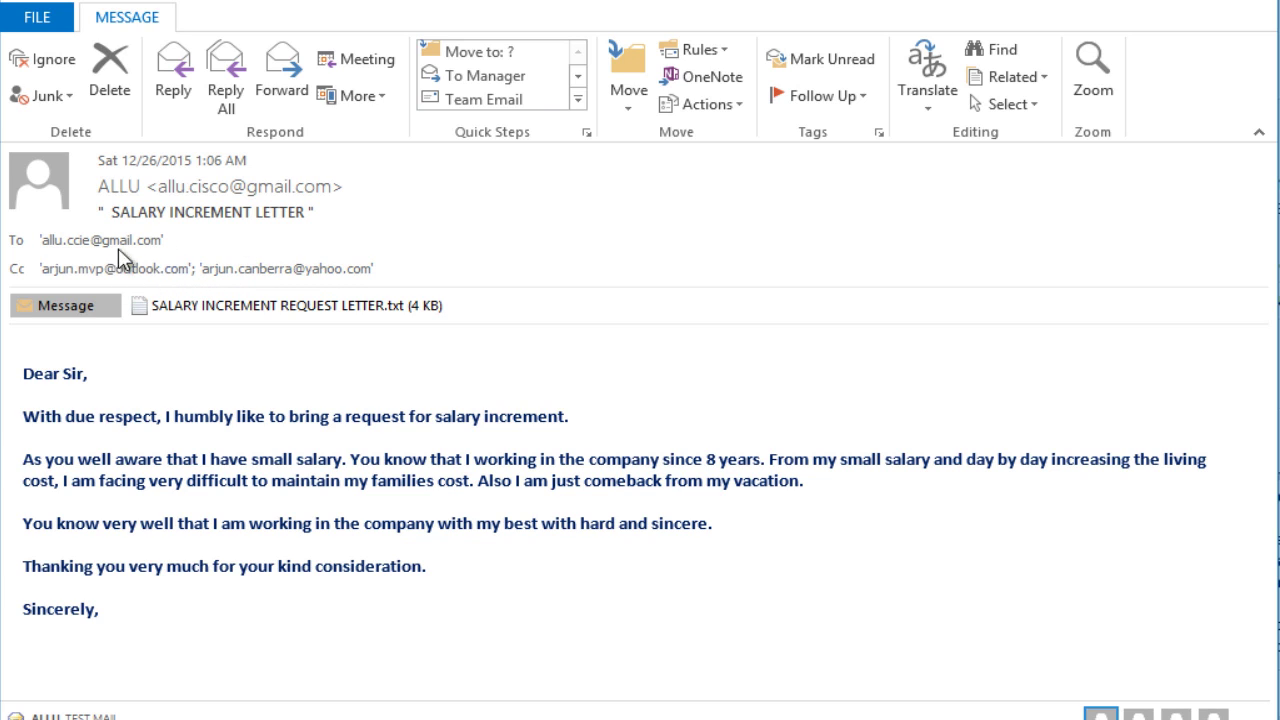
pyautogui.moveTo(283, 273)
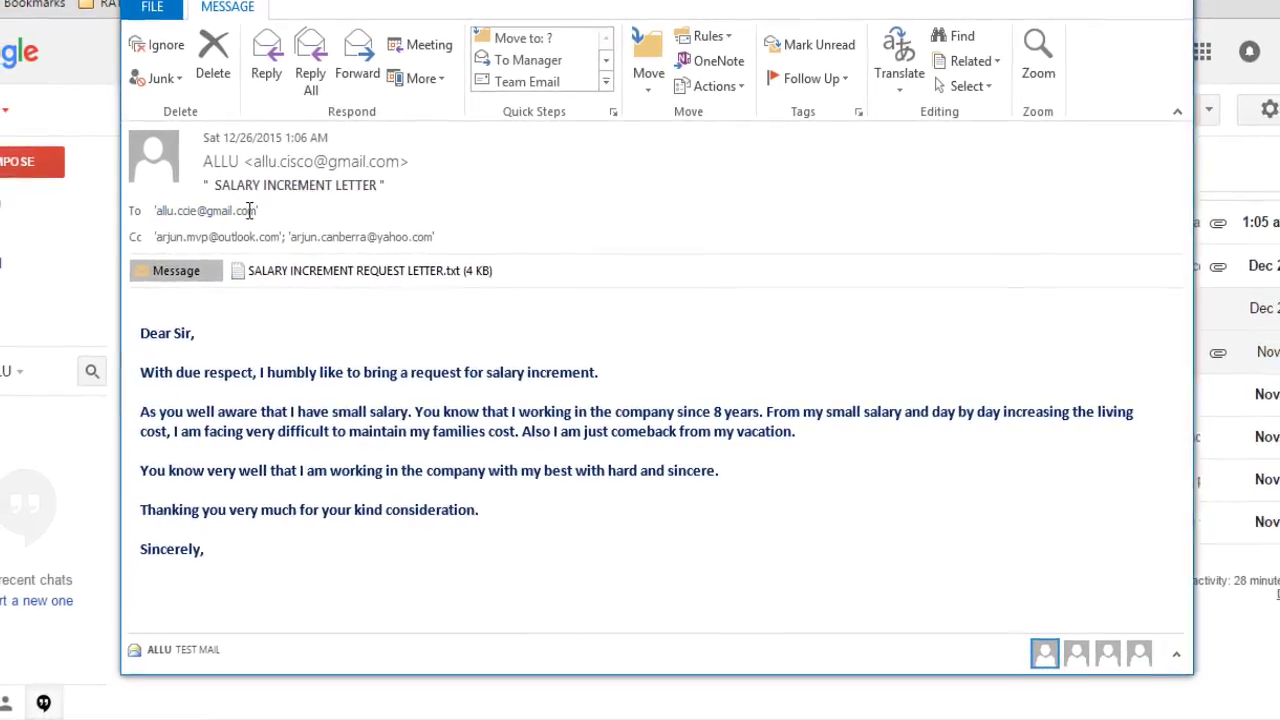
pyautogui.moveTo(190, 207)
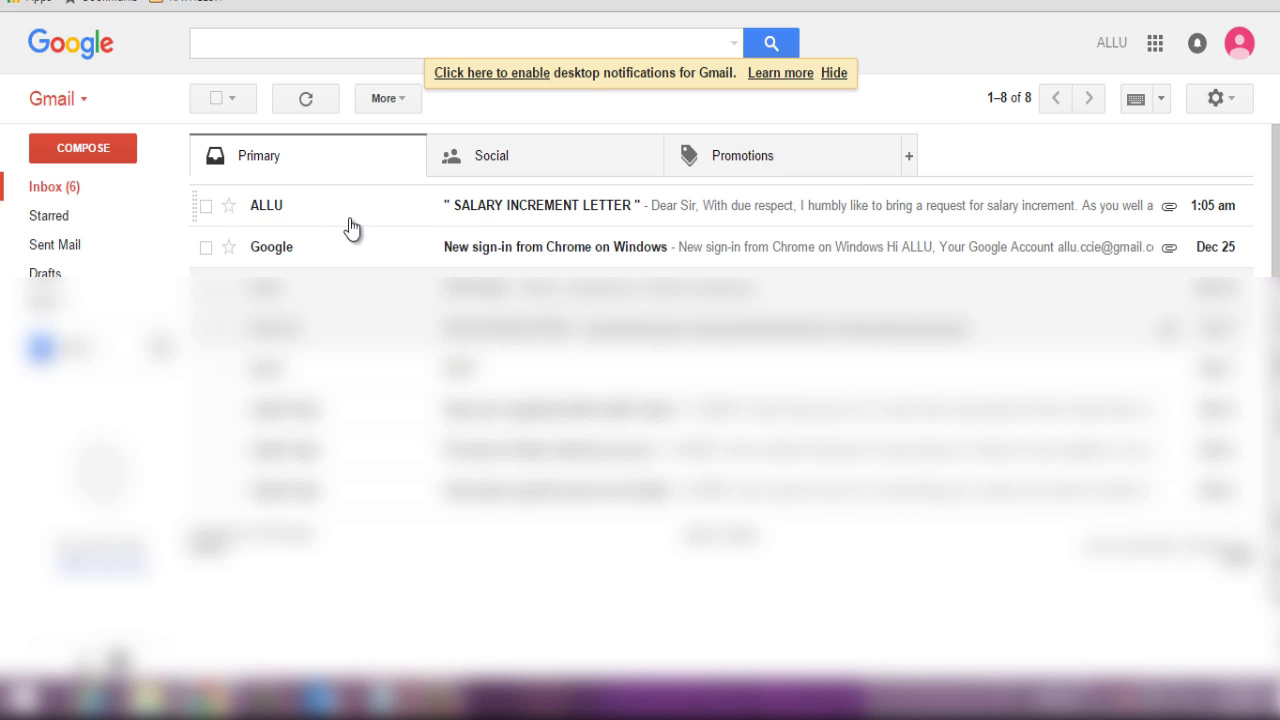
# Step: Open the received SALARY INCREMENT LETTER from the Gmail Primary inbox
pyautogui.moveTo(380, 226)
pyautogui.click(612, 207)
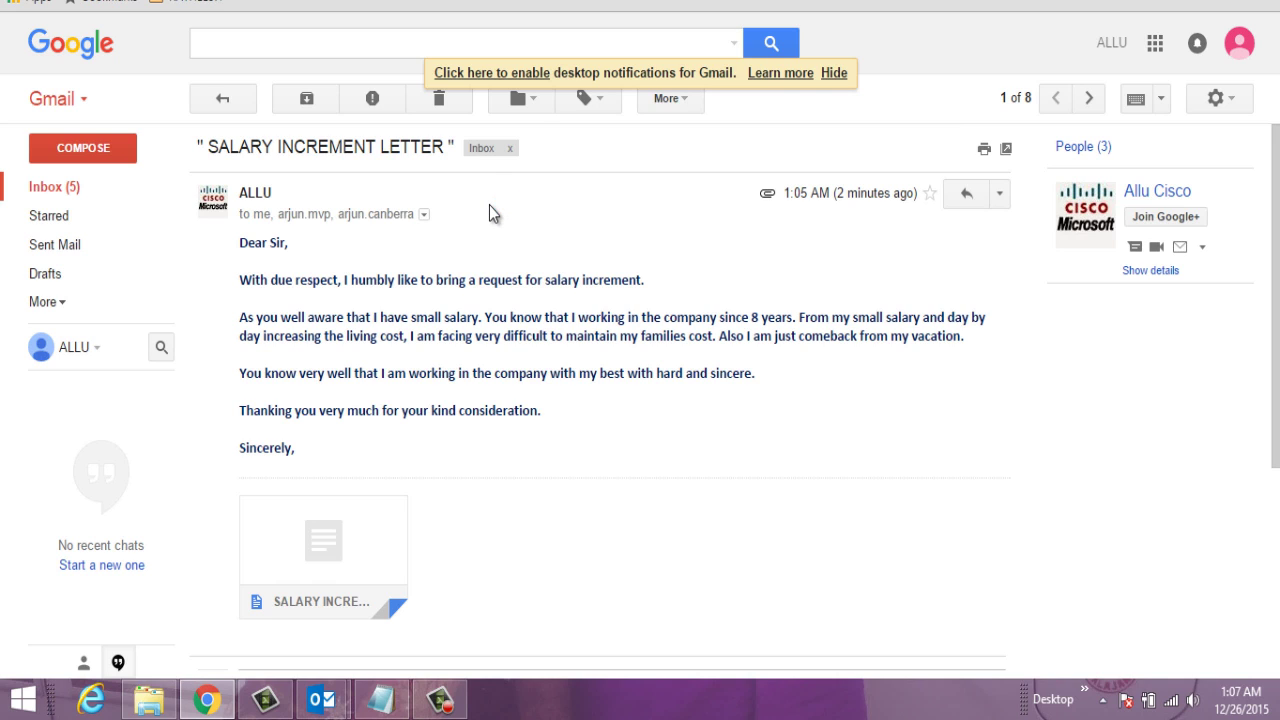
# Step: Expand the Gmail message's sender details and highlight the Yahoo address in the cc list
pyautogui.click(424, 215)
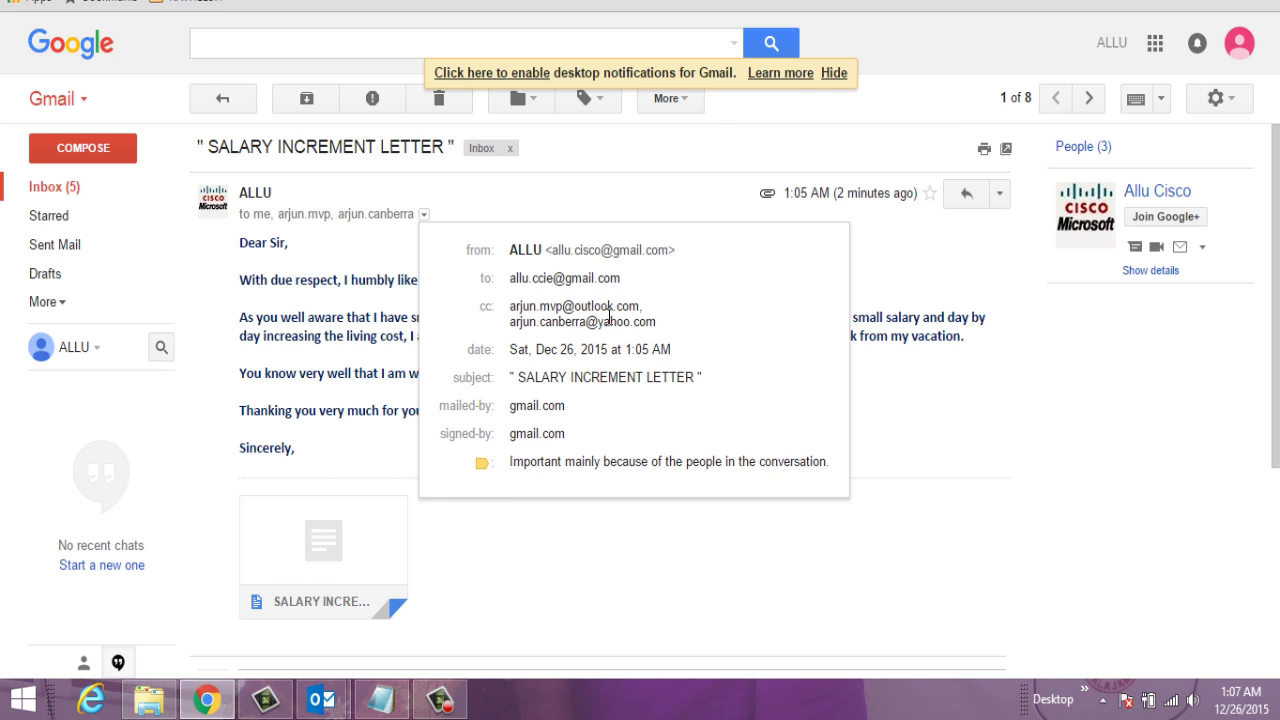
pyautogui.moveTo(512, 329)
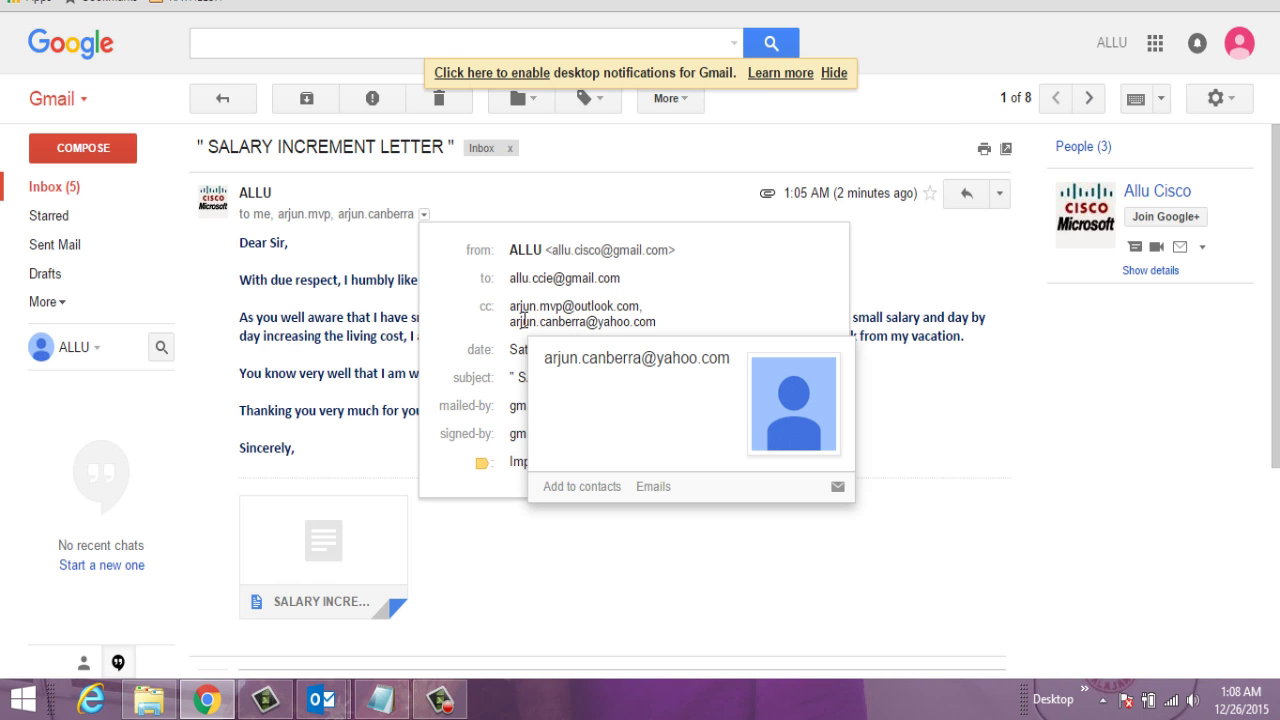
pyautogui.moveTo(511, 320); pyautogui.dragTo(656, 342)
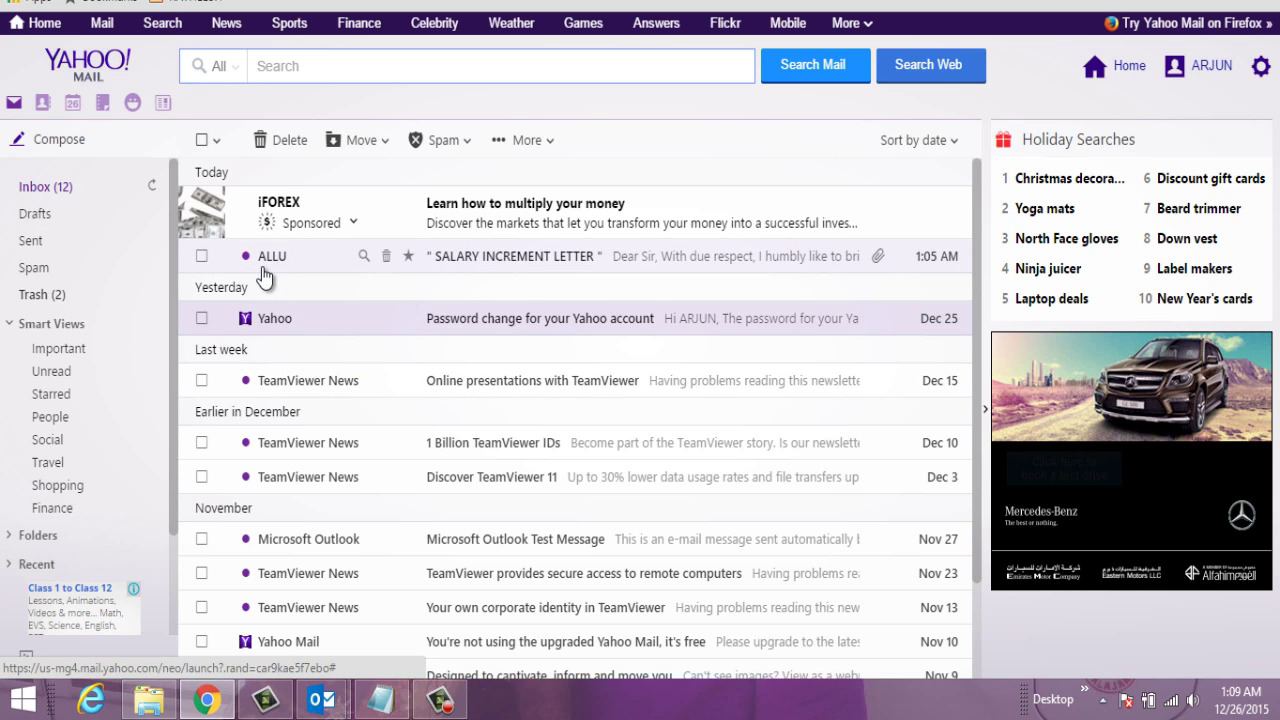
# Step: Open the SALARY INCREMENT LETTER email in the Yahoo Mail inbox
pyautogui.click(594, 262)
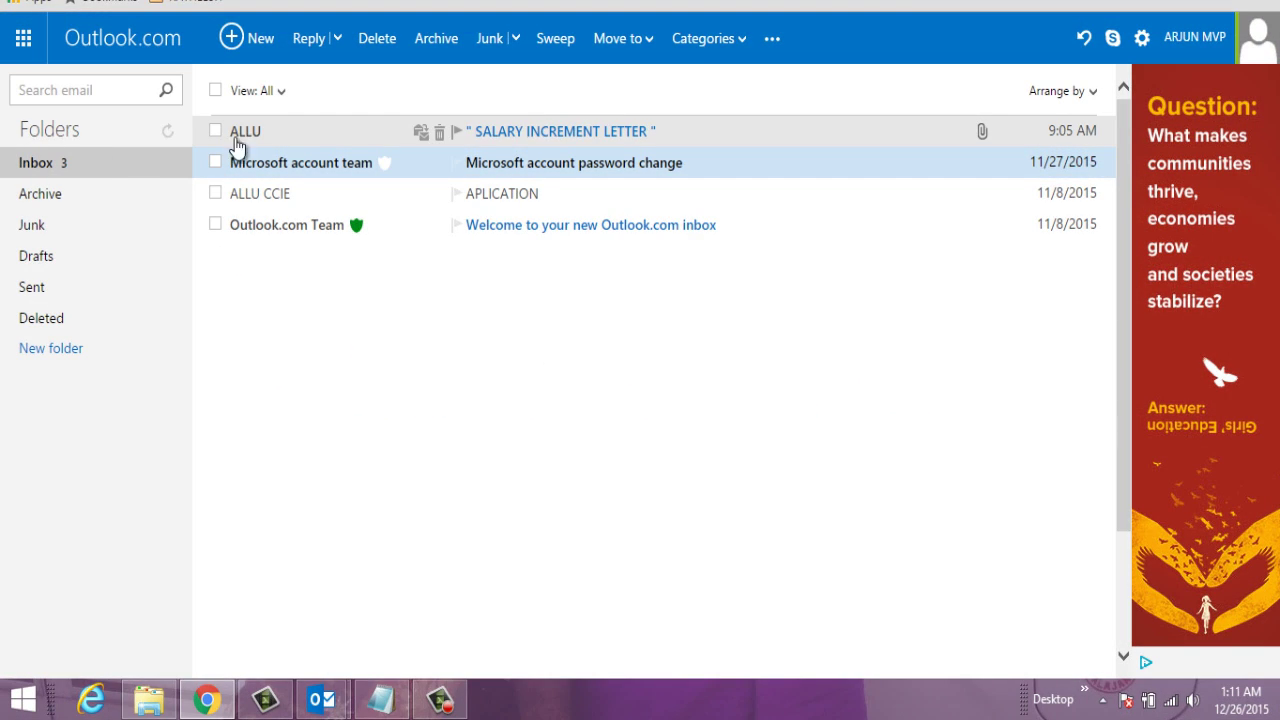
# Step: Open the letter in Outlook.com and highlight both Cc addresses in its header
pyautogui.click(512, 134)
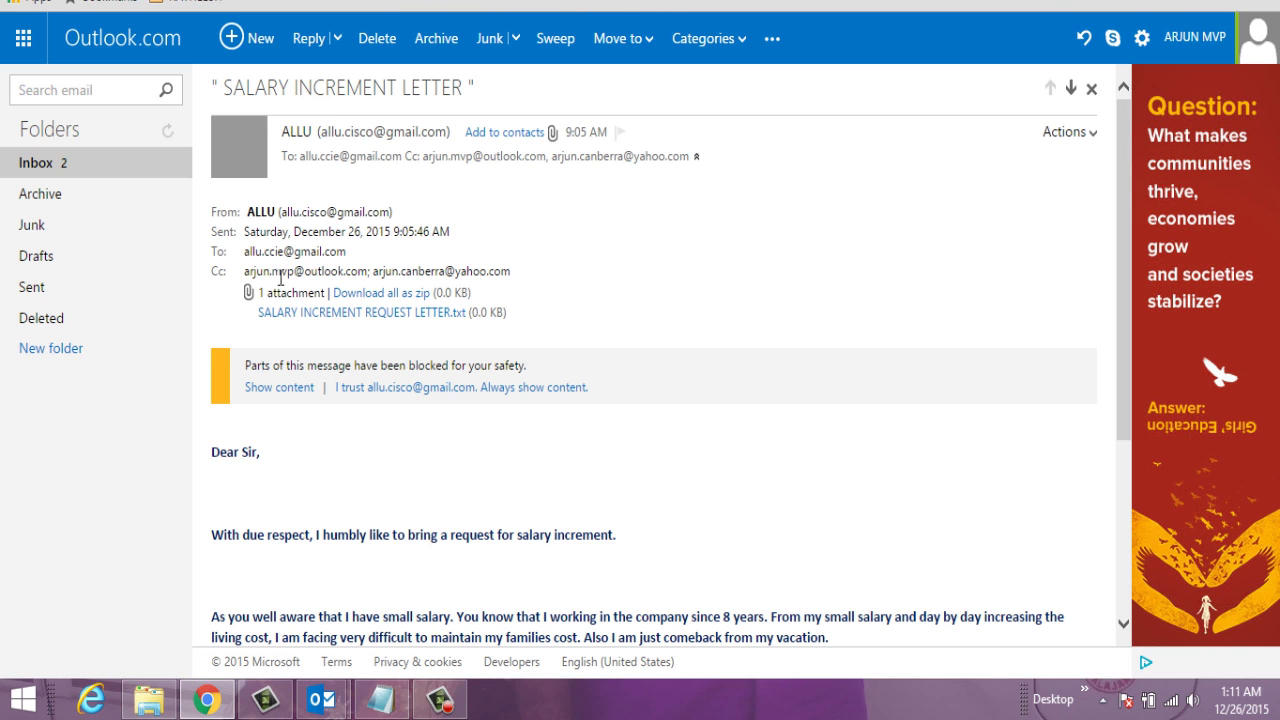
pyautogui.moveTo(512, 271); pyautogui.dragTo(245, 280)
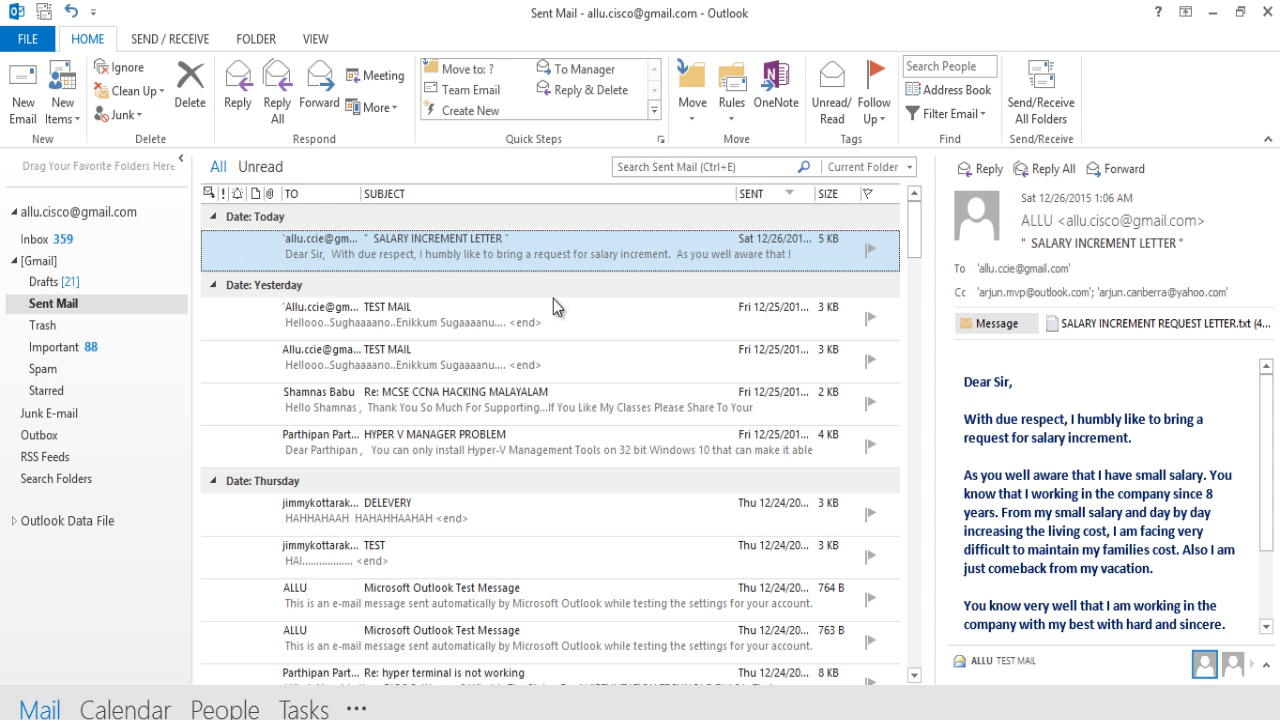
# Step: Create a new email and pick the Gmail and Yahoo addresses from autocomplete for To
pyautogui.click(25, 107)
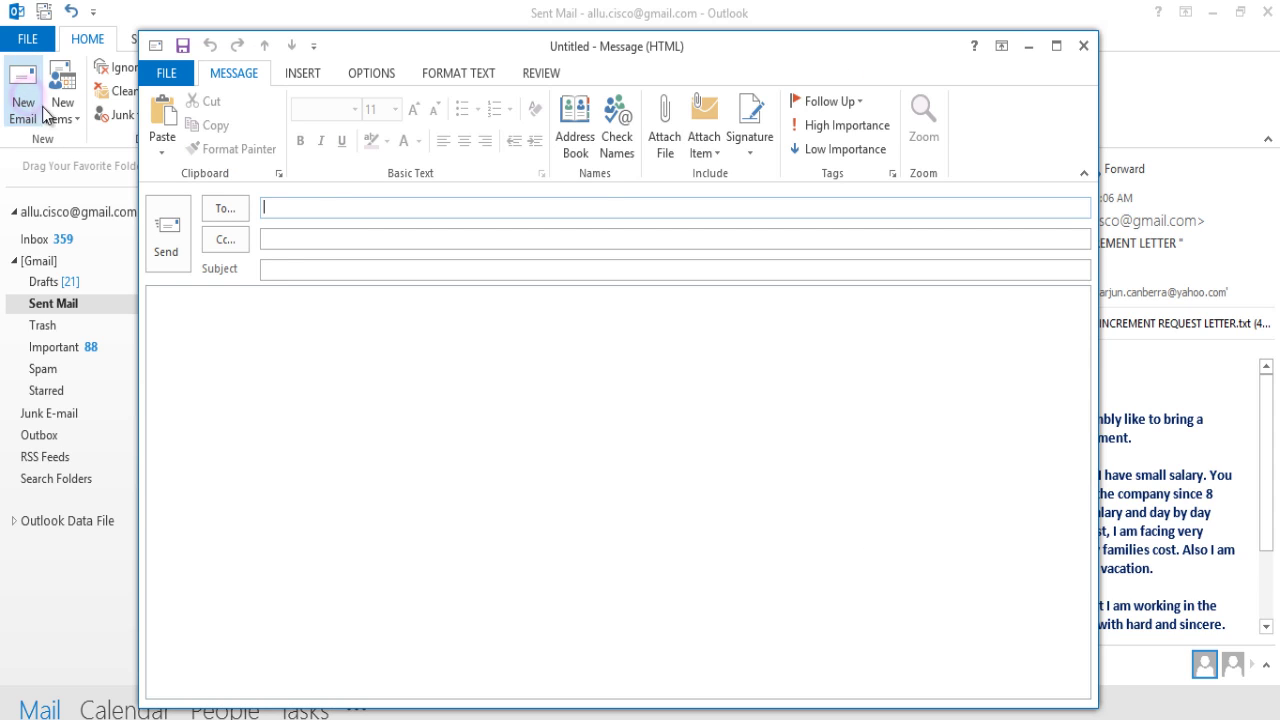
pyautogui.moveTo(600, 46); pyautogui.dragTo(676, 60)
pyautogui.click(409, 214)
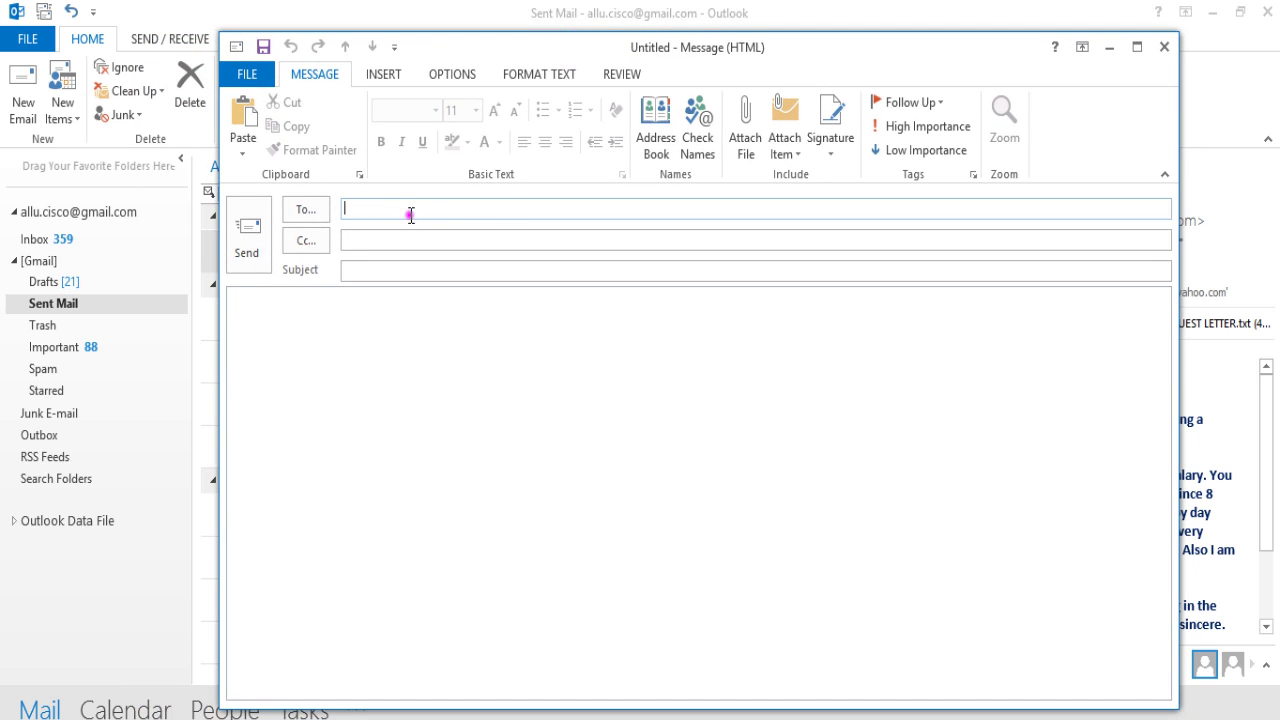
pyautogui.write('a')
pyautogui.write('llu ')
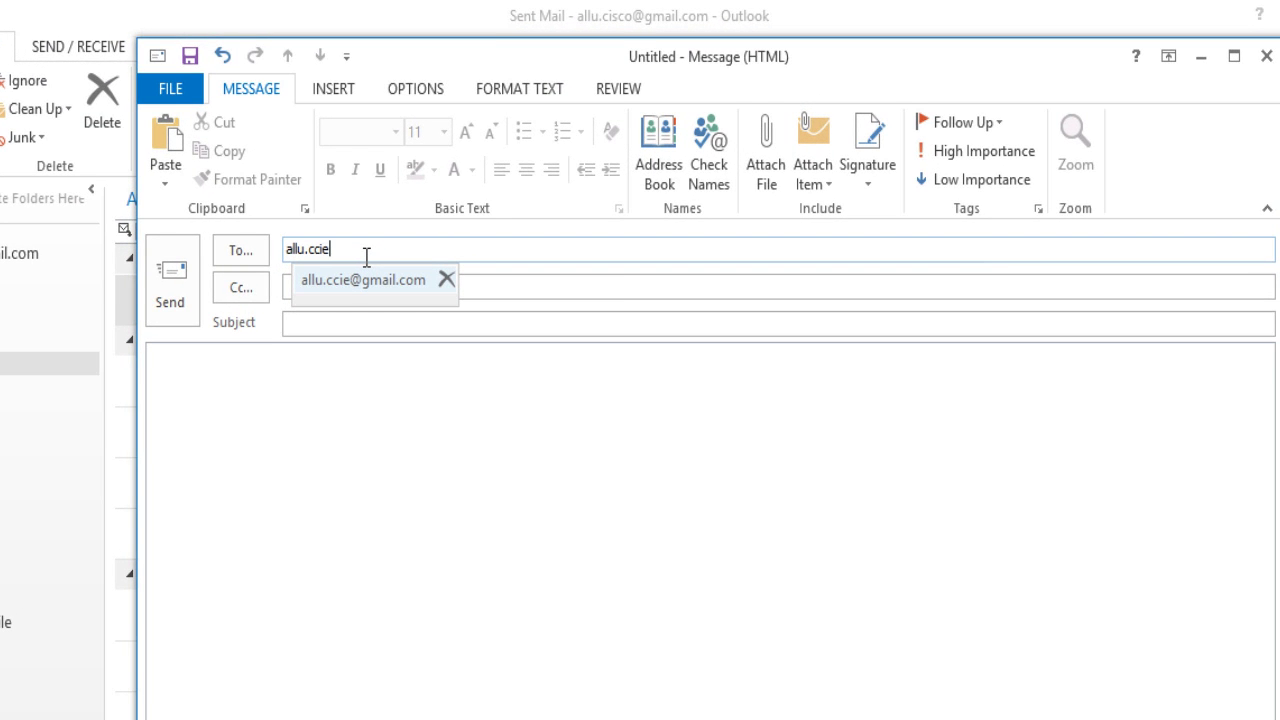
pyautogui.write('ccie')
pyautogui.click(386, 283)
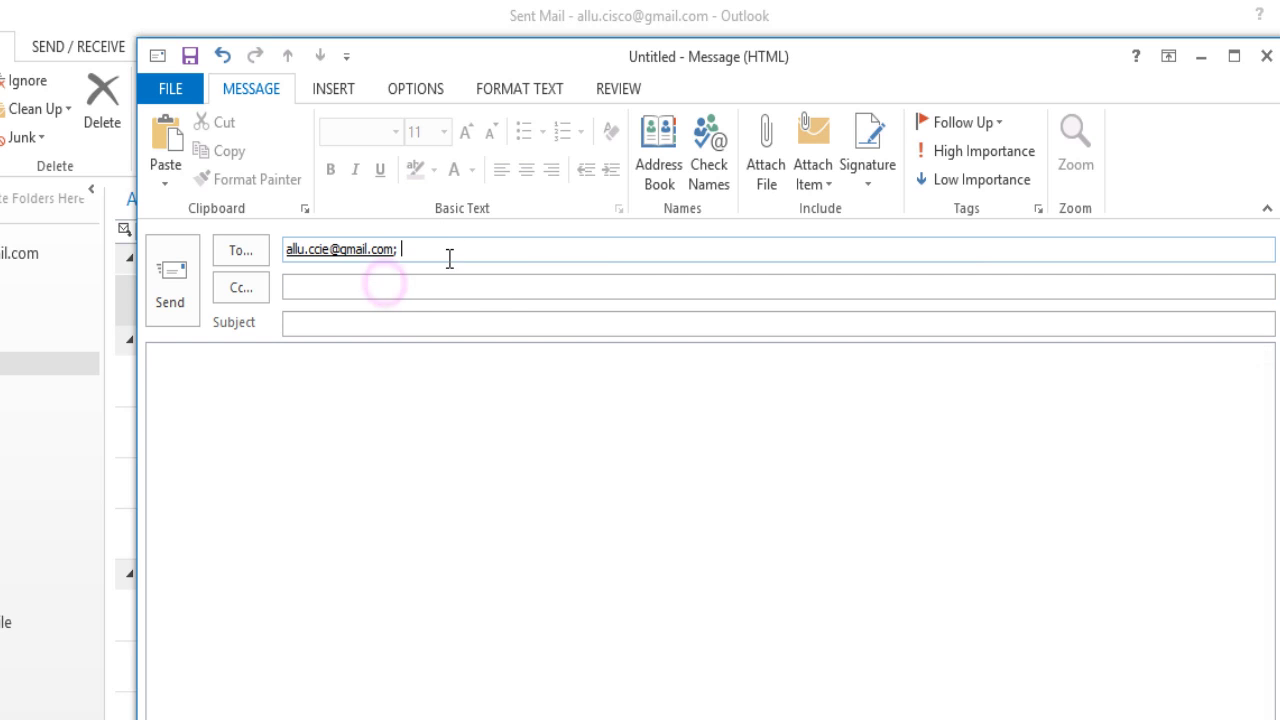
pyautogui.write('ar')
pyautogui.click(486, 308)
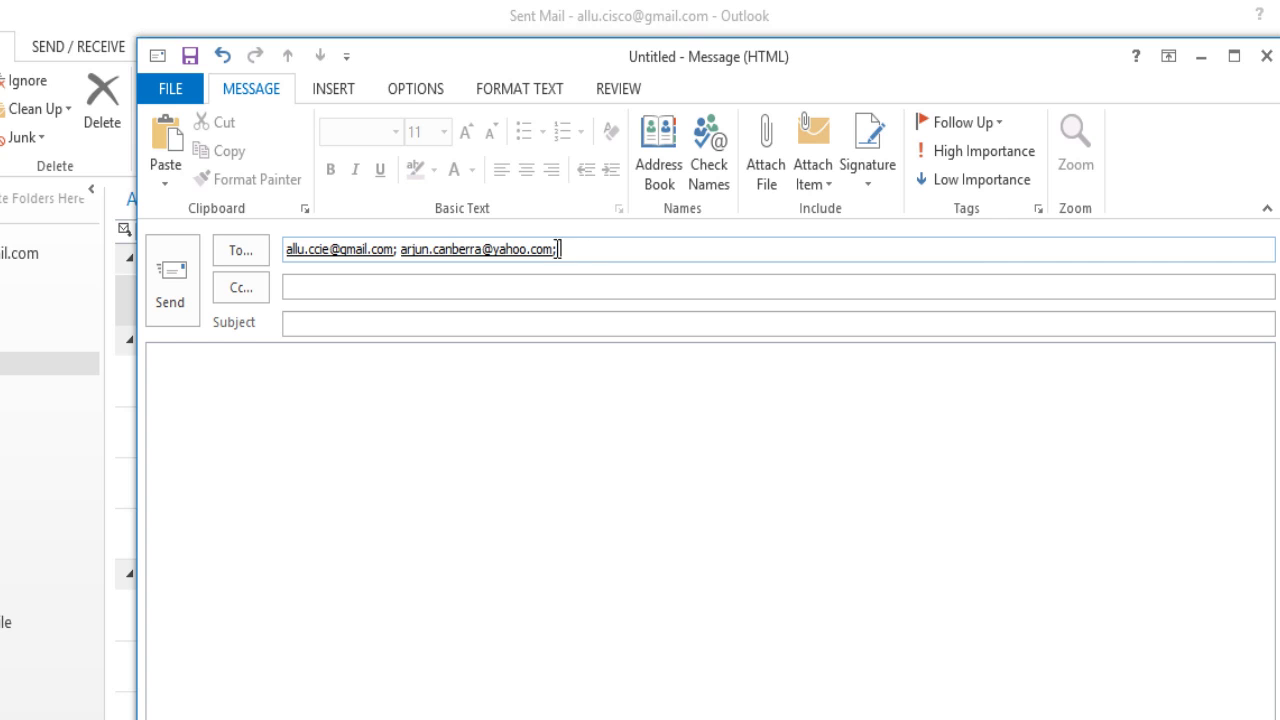
# Step: Turn on the Bcc line from the Options tab and add the Outlook.com address as Bcc recipient
pyautogui.click(415, 95)
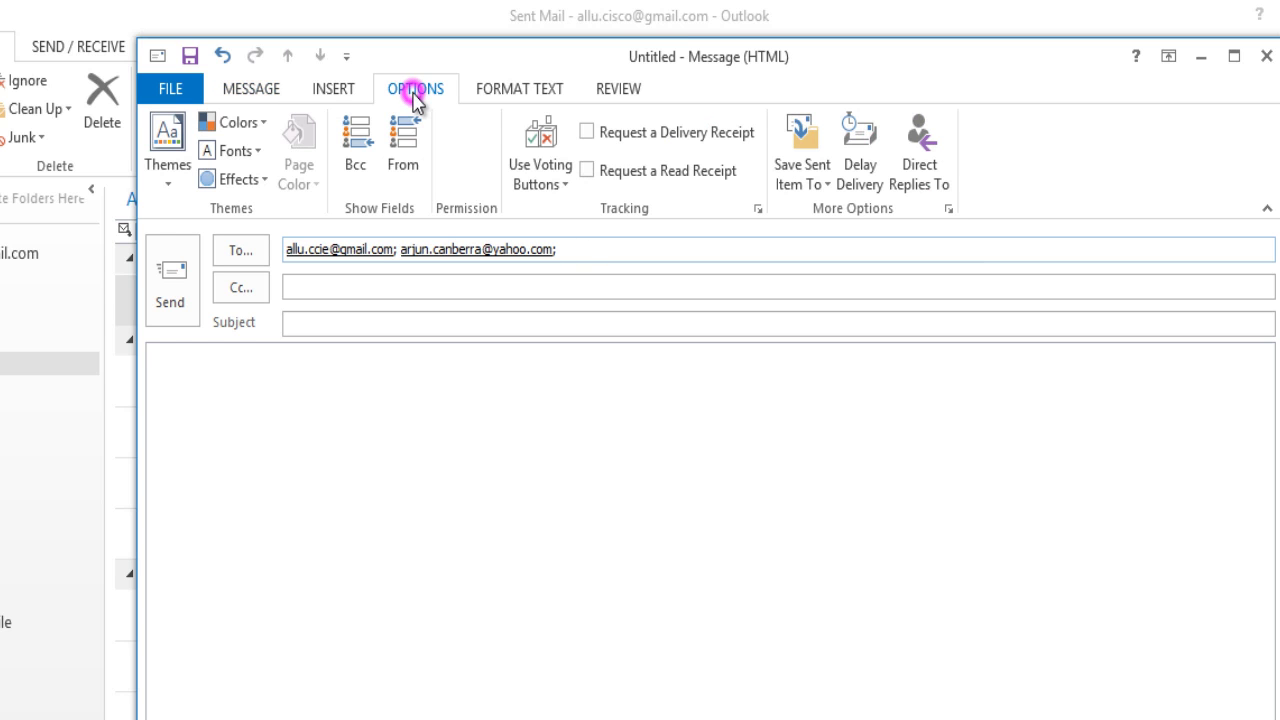
pyautogui.click(357, 166)
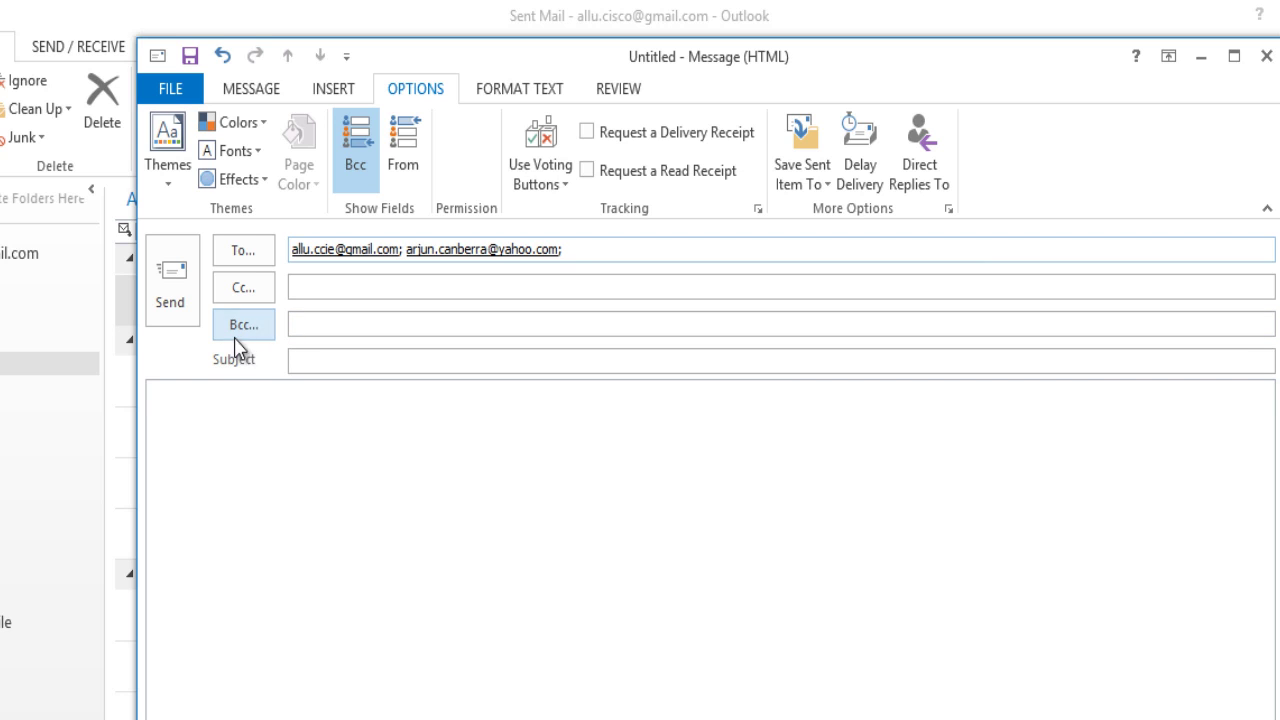
pyautogui.click(309, 327)
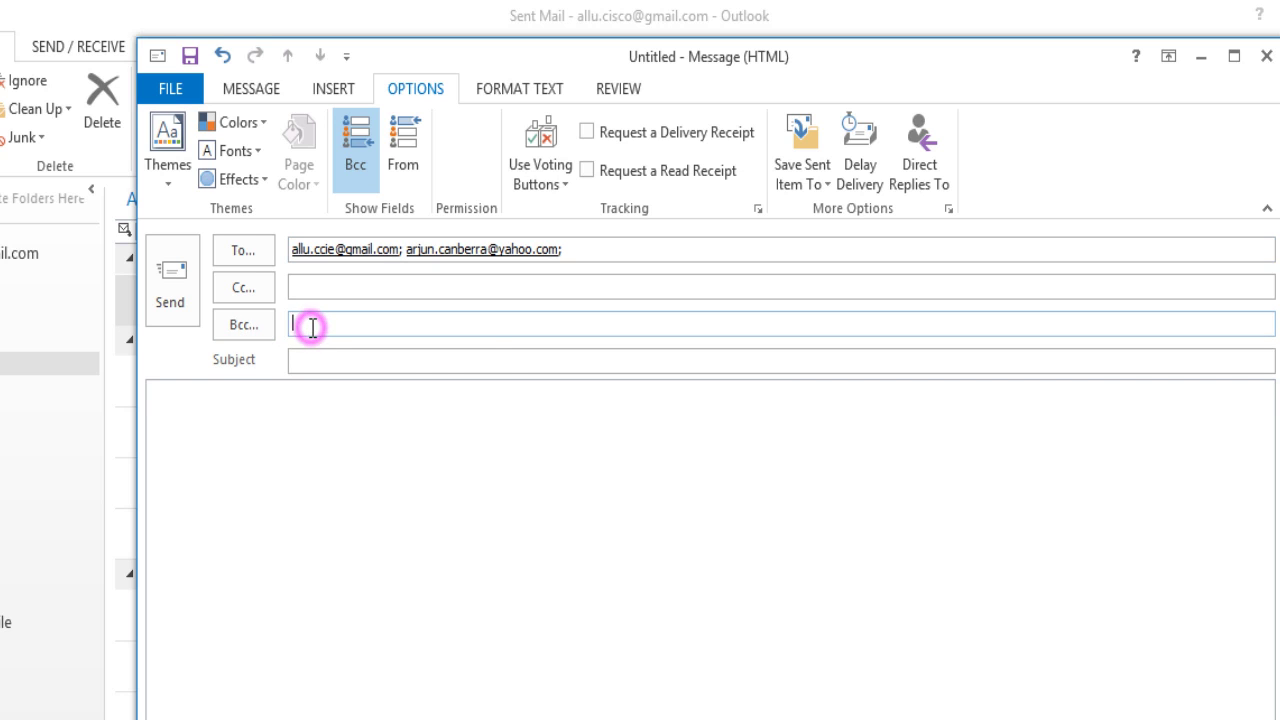
pyautogui.write('a')
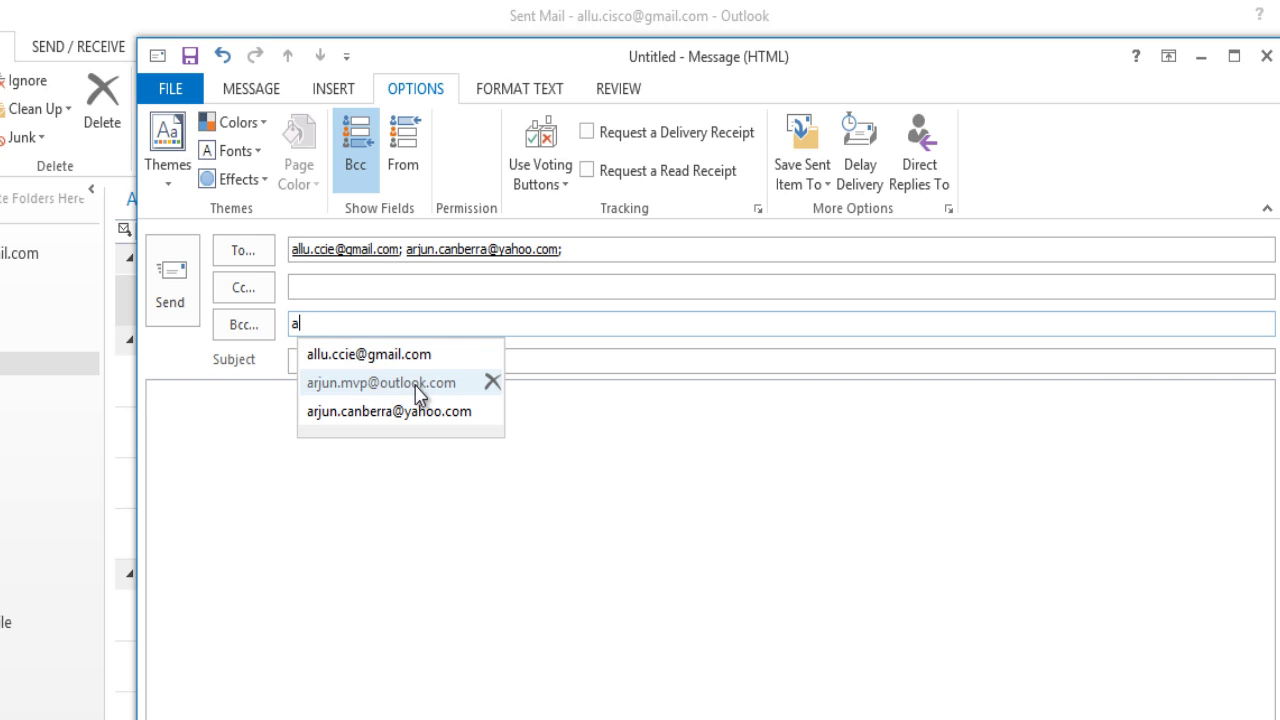
pyautogui.click(412, 383)
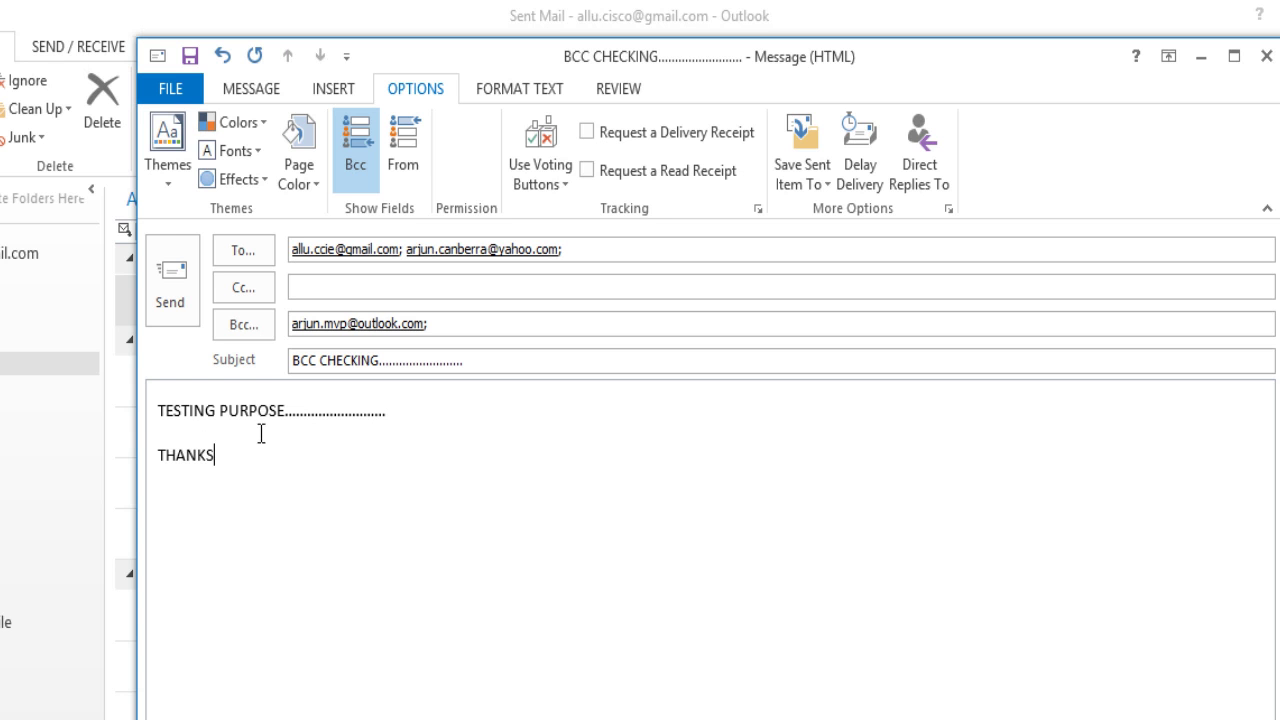
# Step: Send the BCC CHECKING email and confirm Gmail's details list only the two To recipients
pyautogui.click(160, 285)
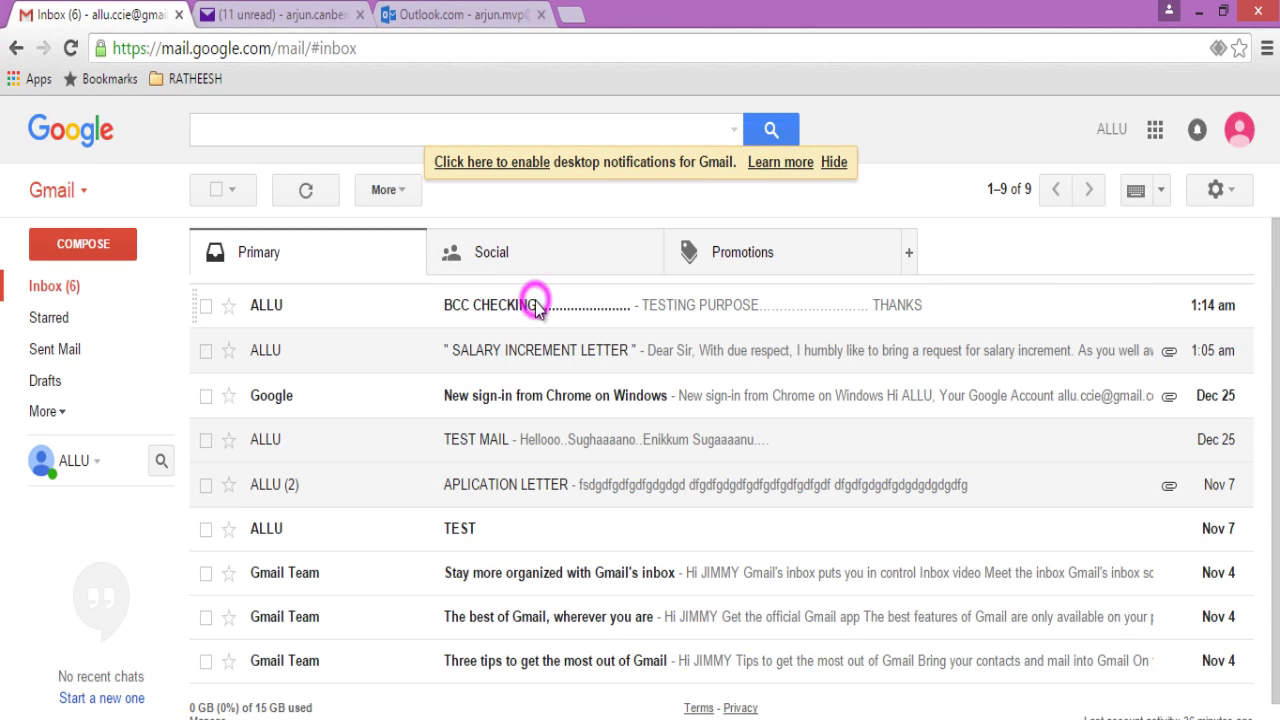
pyautogui.click(536, 307)
pyautogui.click(364, 316)
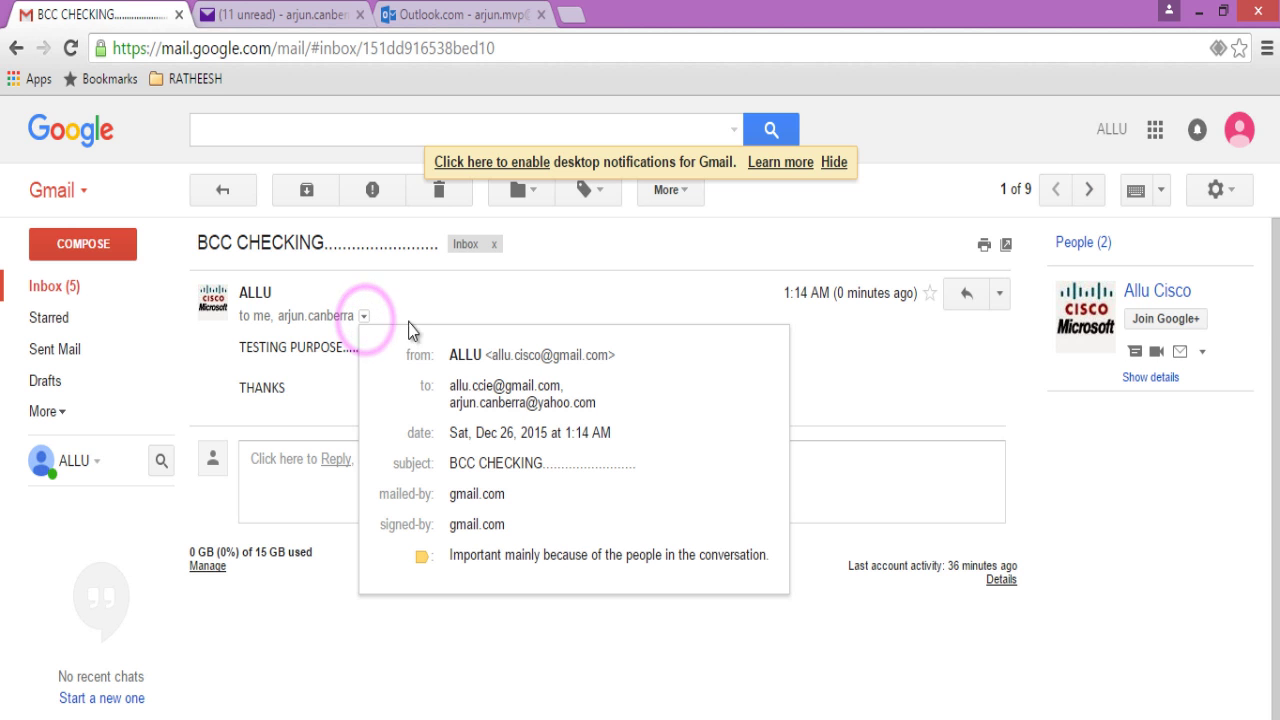
pyautogui.moveTo(450, 385); pyautogui.dragTo(670, 374)
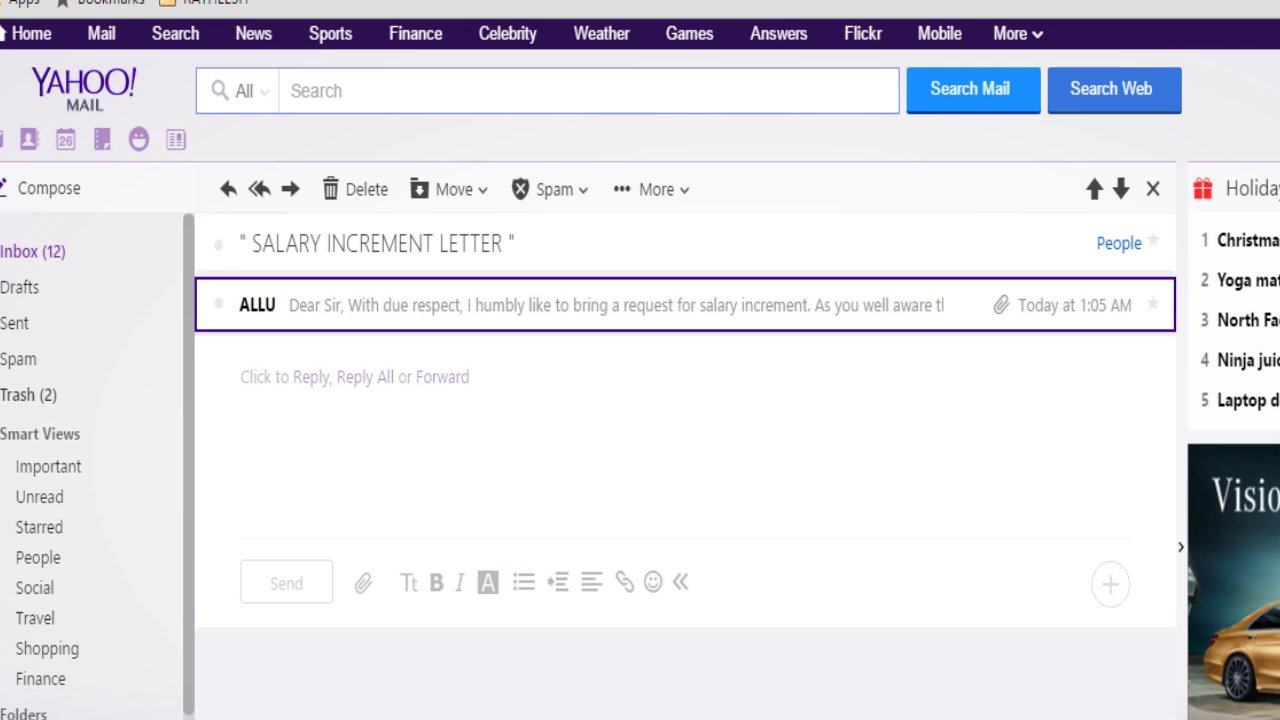
# Step: Open BCC CHECKING in the Yahoo inbox and inspect its To line
pyautogui.click(49, 250)
pyautogui.click(551, 336)
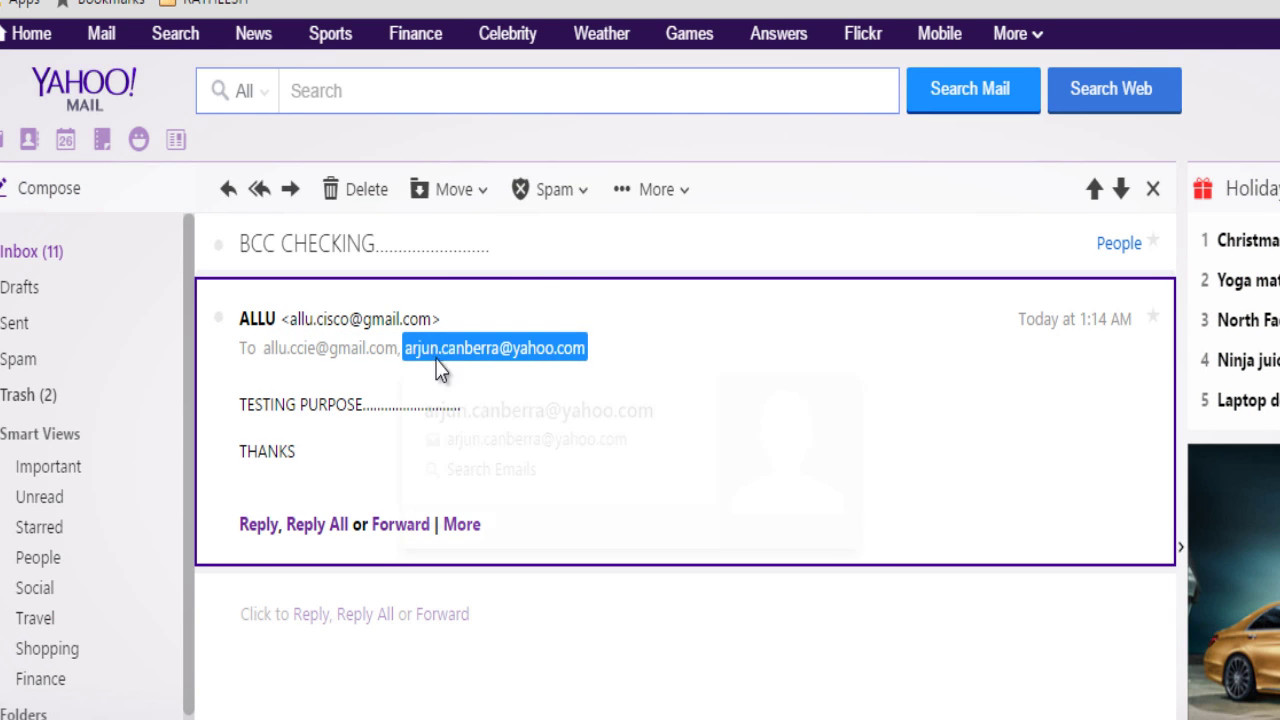
pyautogui.moveTo(471, 362)
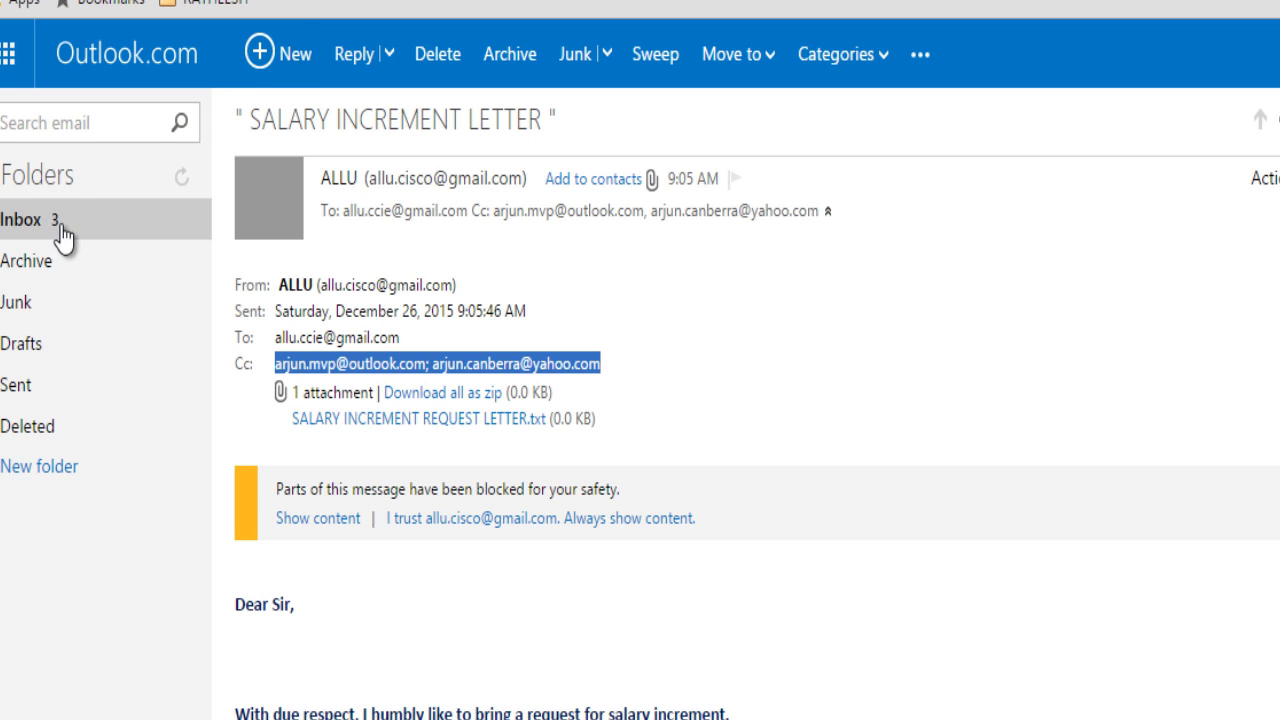
# Step: Open BCC CHECKING in the Outlook.com inbox and expand its header, showing only the Gmail and Yahoo addresses
pyautogui.click(57, 225)
pyautogui.click(580, 180)
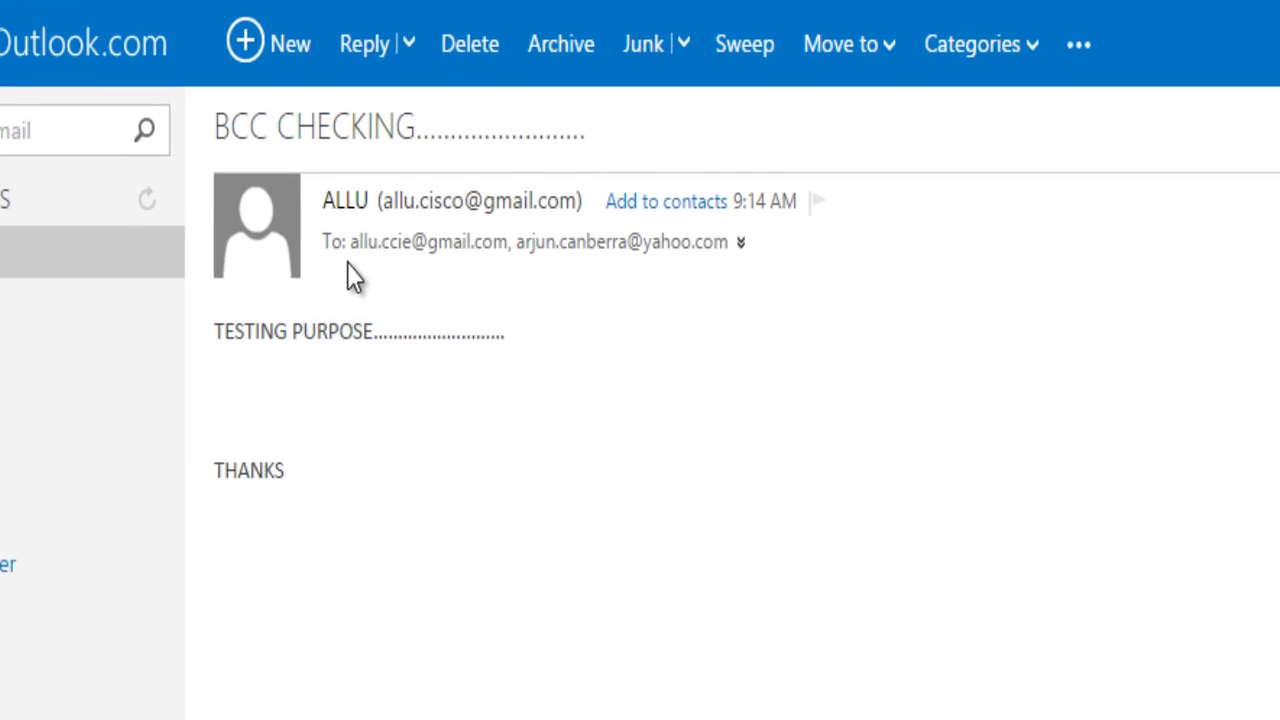
pyautogui.click(789, 232)
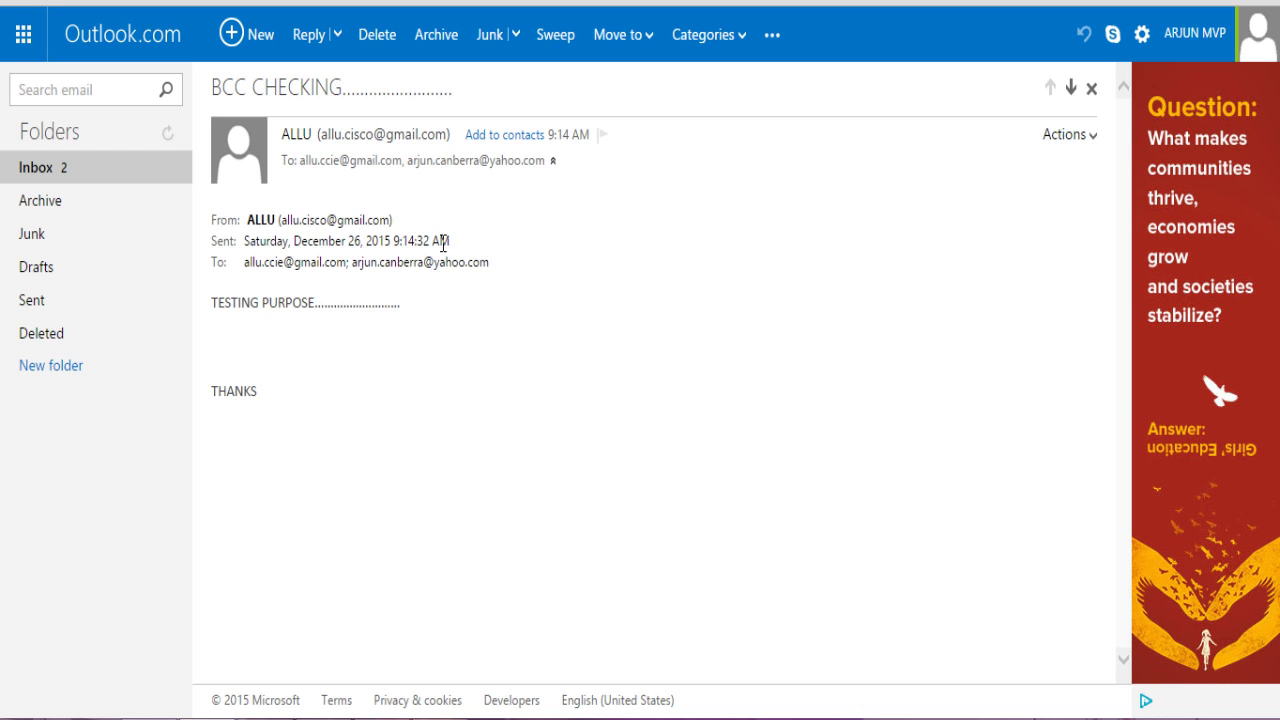
# Step: Return to desktop Outlook, create a new blank email, and place the cursor in its Cc and Bcc lines
pyautogui.click(324, 718)
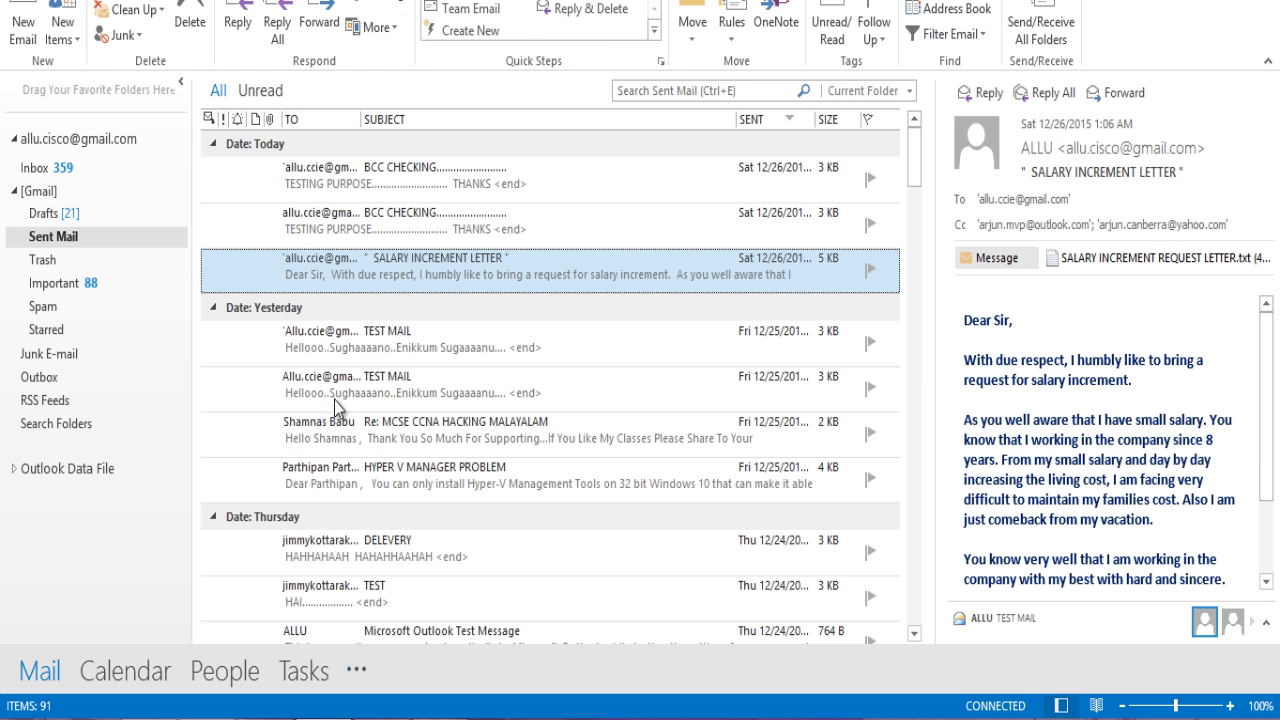
pyautogui.click(30, 30)
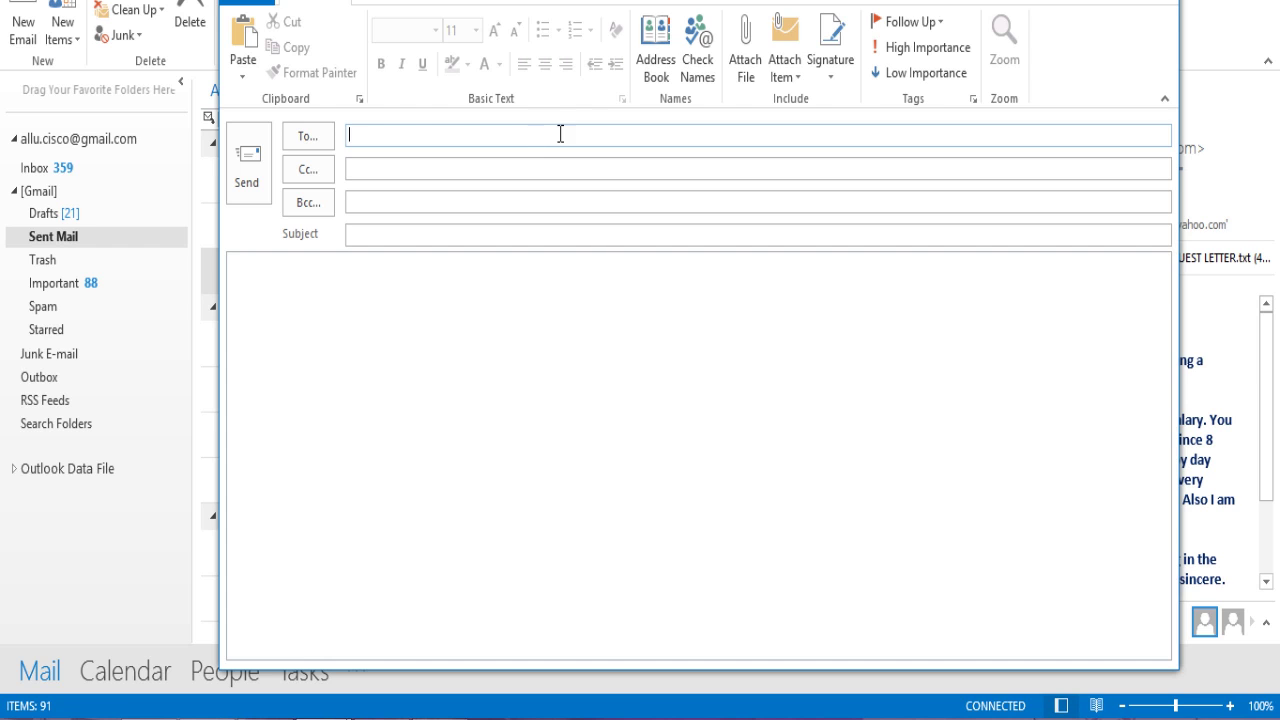
pyautogui.click(368, 168)
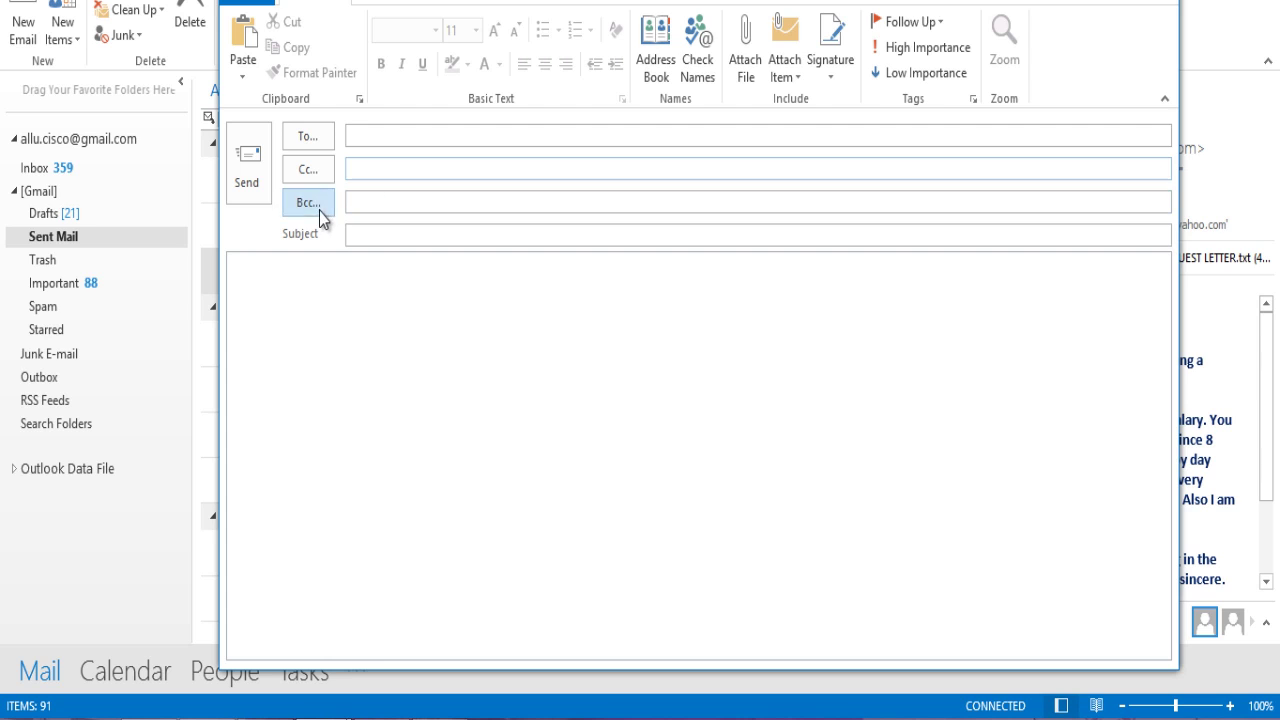
pyautogui.click(388, 202)
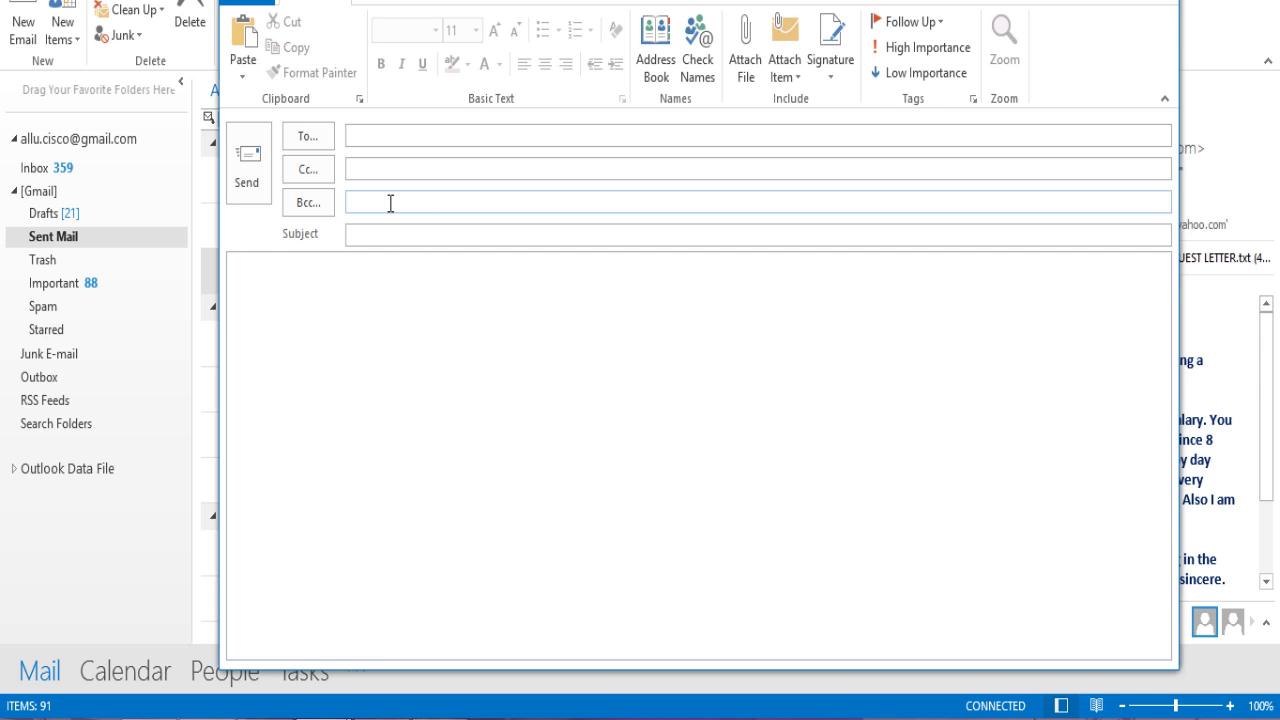